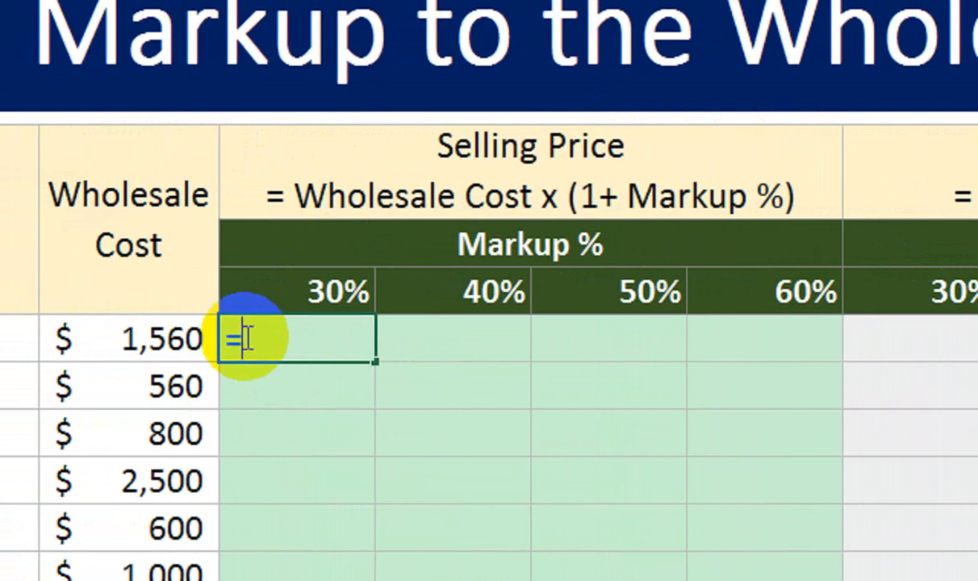
Begin the Barcelona chair's 30% selling price formula in D6 with =$C6*, locking the column of the wholesale cost reference.
{"action": "key", "text": "Right"}
{"action": "left_click", "coordinate": [166, 340]}
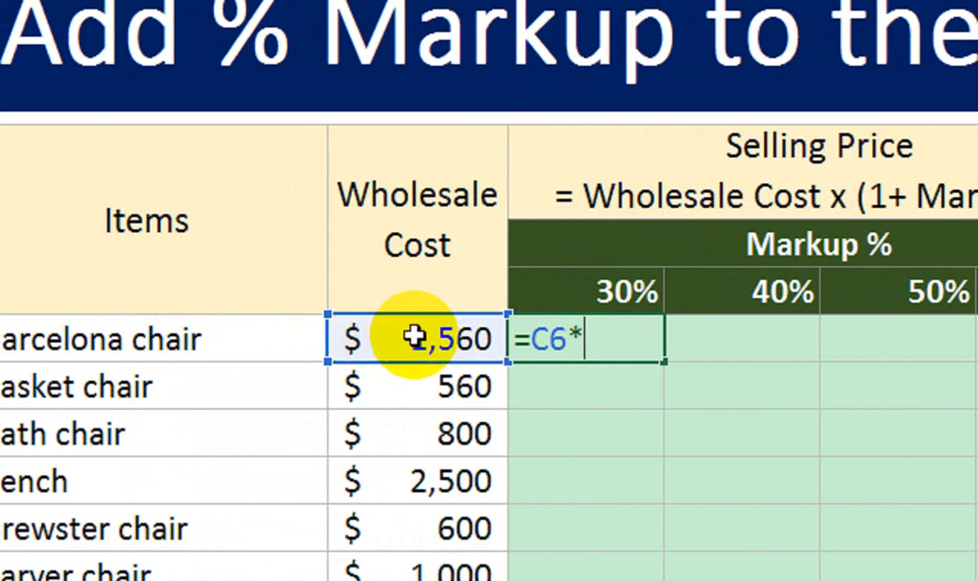
{"action": "type", "text": "*"}
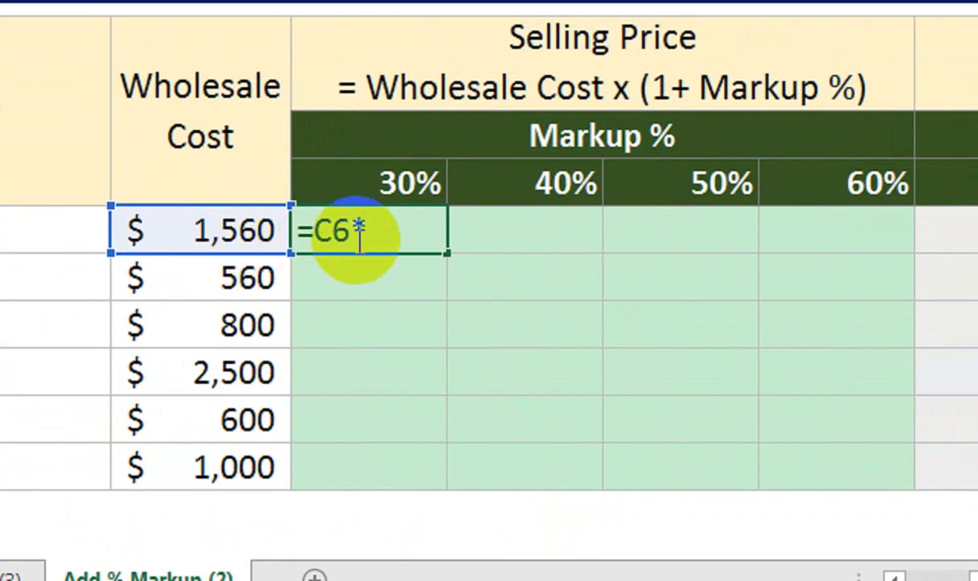
{"action": "left_click_drag", "start_coordinate": [362, 233], "coordinate": [321, 233]}
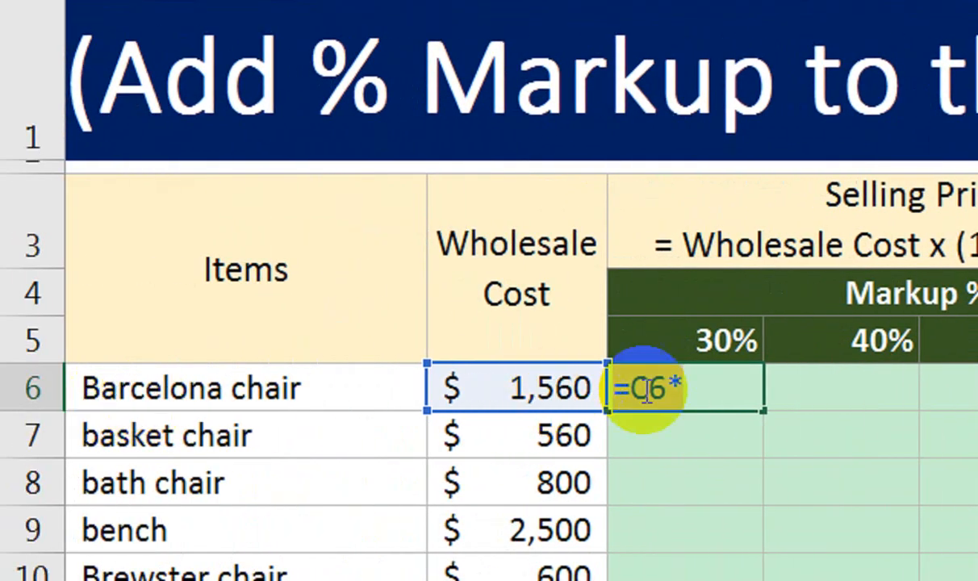
{"action": "left_click", "coordinate": [381, 458]}
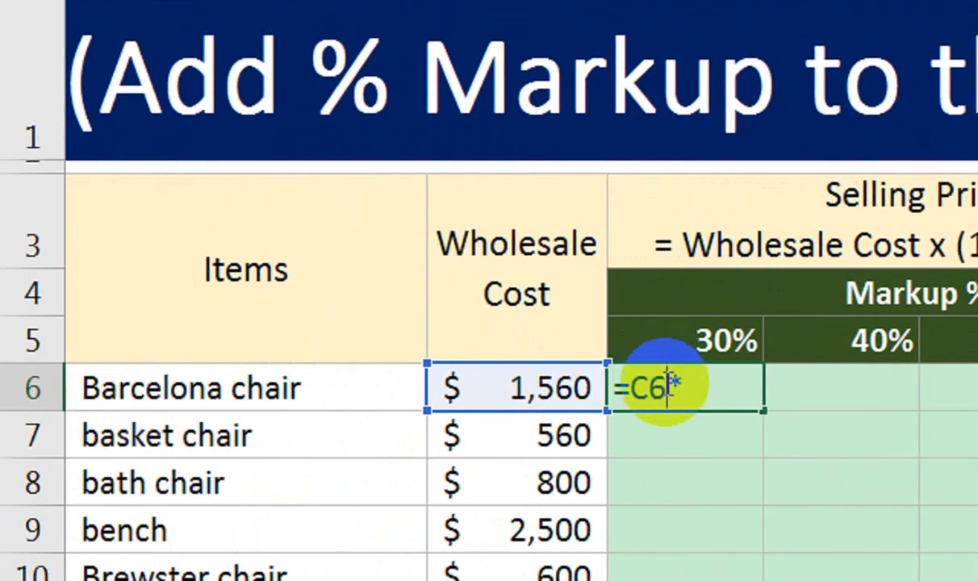
{"action": "left_click", "coordinate": [634, 391]}
{"action": "key", "text": "F4"}
{"action": "key", "text": "F4"}
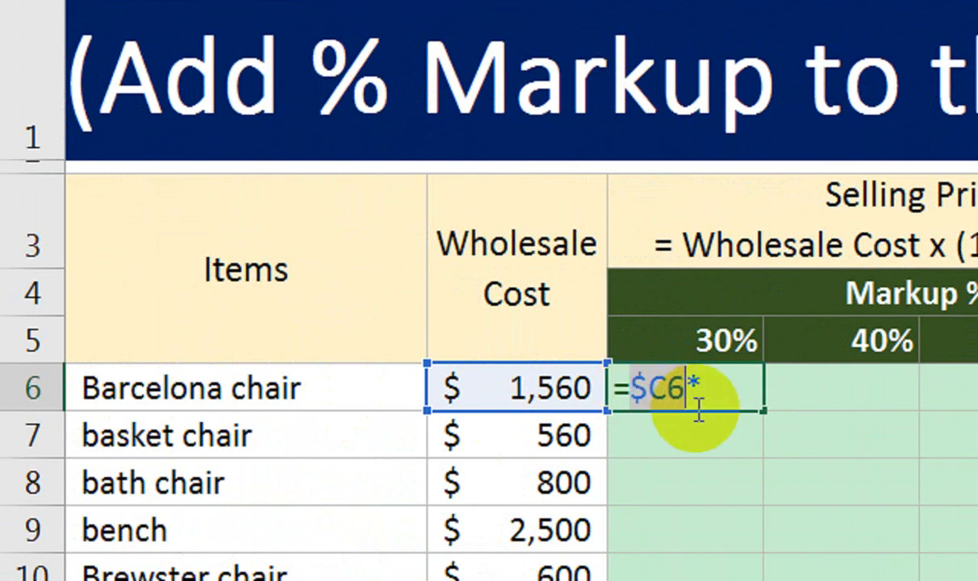
Complete the D6 formula as =$C6*(1+D$5), locking the row of the markup percentage, and enter it.
{"action": "left_click", "coordinate": [720, 386]}
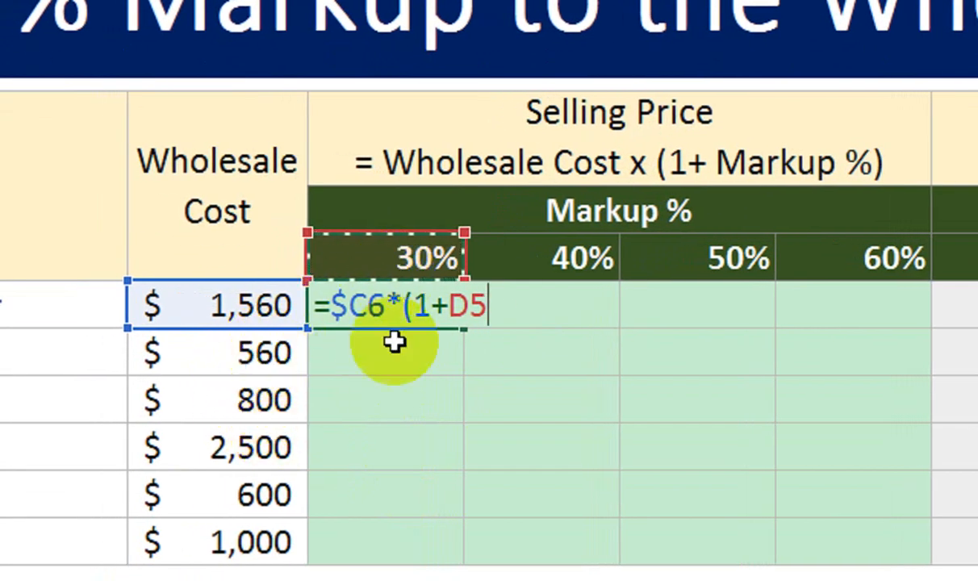
{"action": "left_click", "coordinate": [375, 264]}
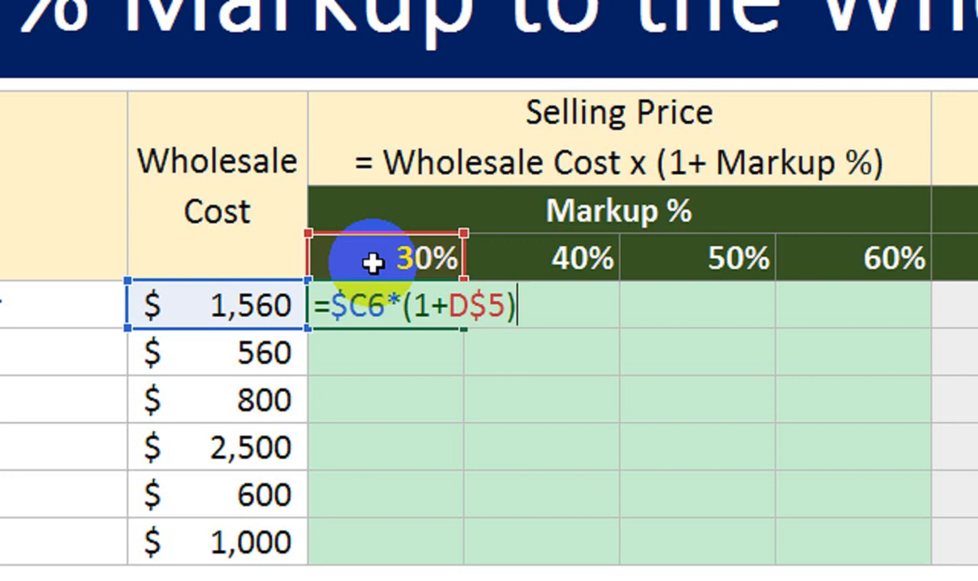
{"action": "key", "text": "Return"}
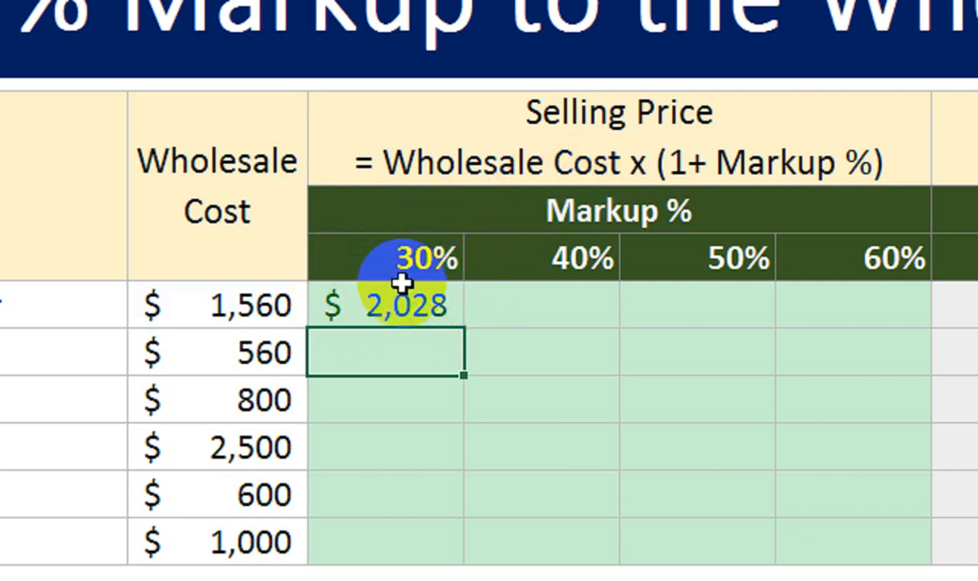
Calculate a 30% markup amount on the Barcelona chair's wholesale cost with =C6*30% in E6.
{"action": "left_click", "coordinate": [480, 301]}
{"action": "type", "text": "="}
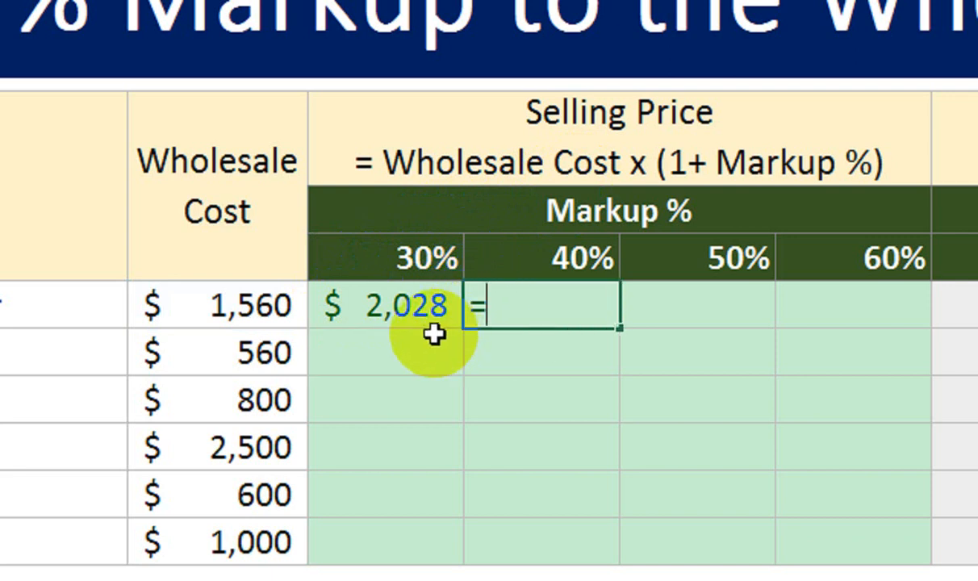
{"action": "left_click", "coordinate": [293, 313]}
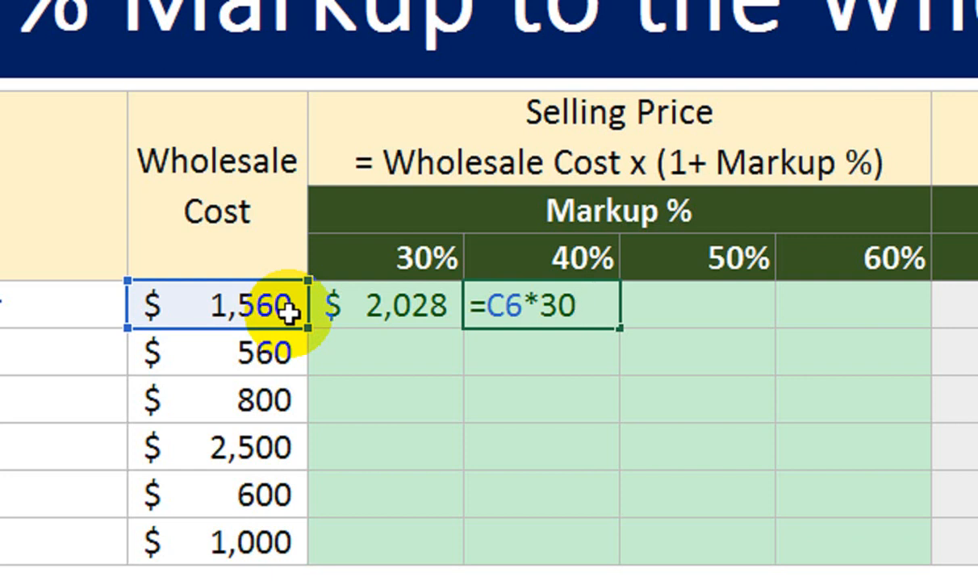
{"action": "type", "text": "*30%"}
{"action": "key", "text": "Return"}
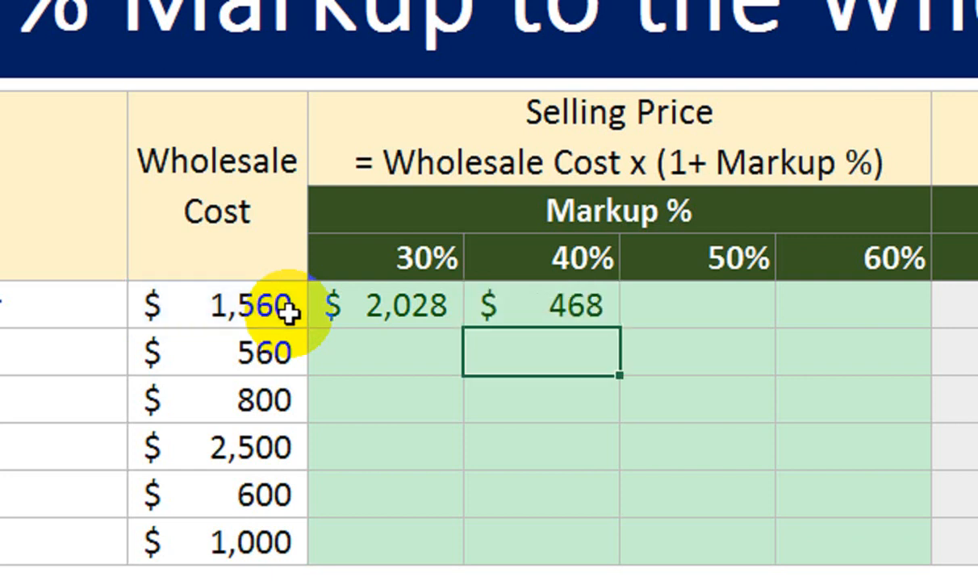
Add the trial markup amount to the Barcelona chair's wholesale cost with =C6+E6 in E7.
{"action": "type", "text": "="}
{"action": "key", "text": "Up"}
{"action": "key", "text": "Up"}
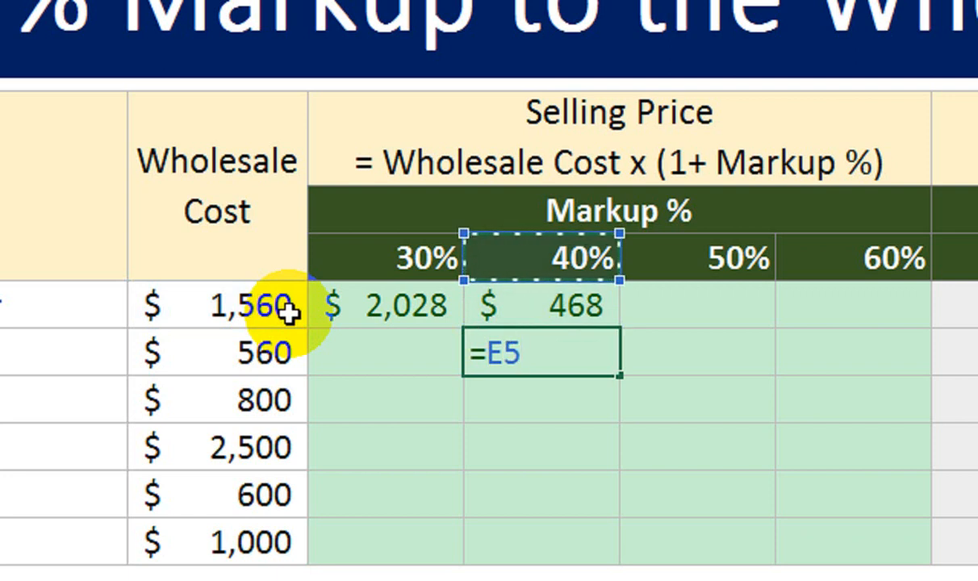
{"action": "key", "text": "Left"}
{"action": "key", "text": "Left"}
{"action": "key", "text": "Down"}
{"action": "type", "text": "+"}
{"action": "key", "text": "Up"}
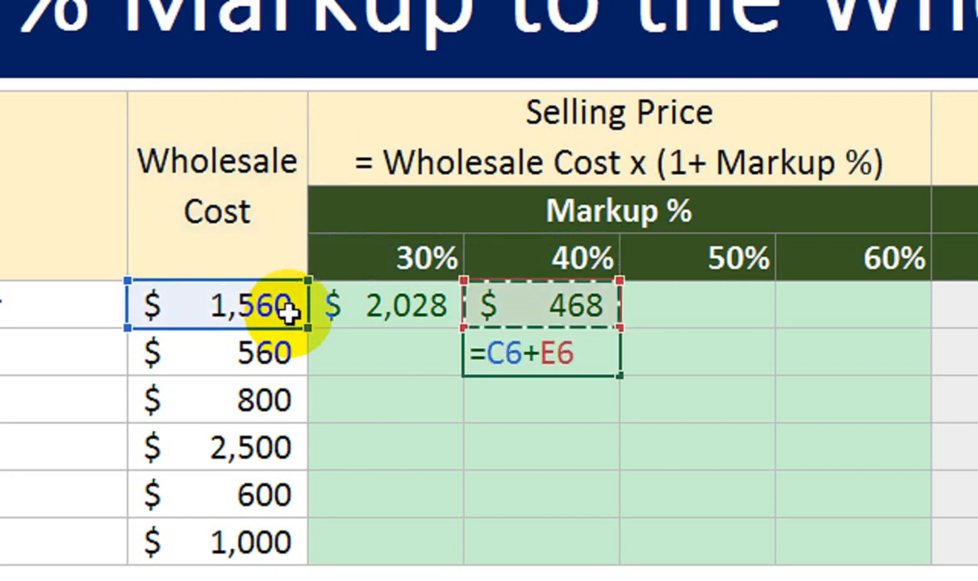
{"action": "key", "text": "Return"}
Clear the trial markup calculations from E7 and E6.
{"action": "key", "text": "Up"}
{"action": "key", "text": "Delete"}
{"action": "key", "text": "Up"}
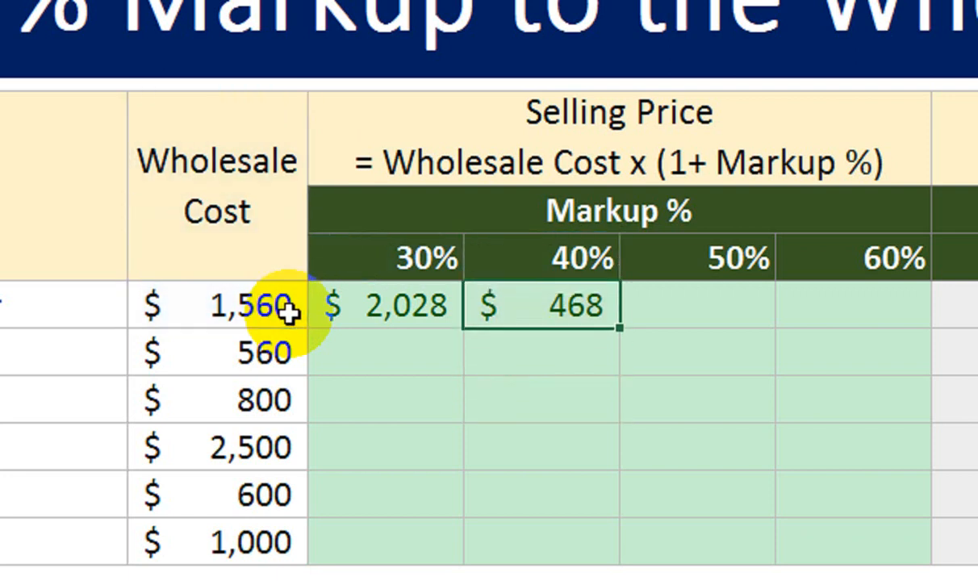
Reopen the selling price formula in D6 to examine its cell references, then leave it as entered.
{"action": "left_click", "coordinate": [334, 314]}
{"action": "double_click", "coordinate": [332, 313]}
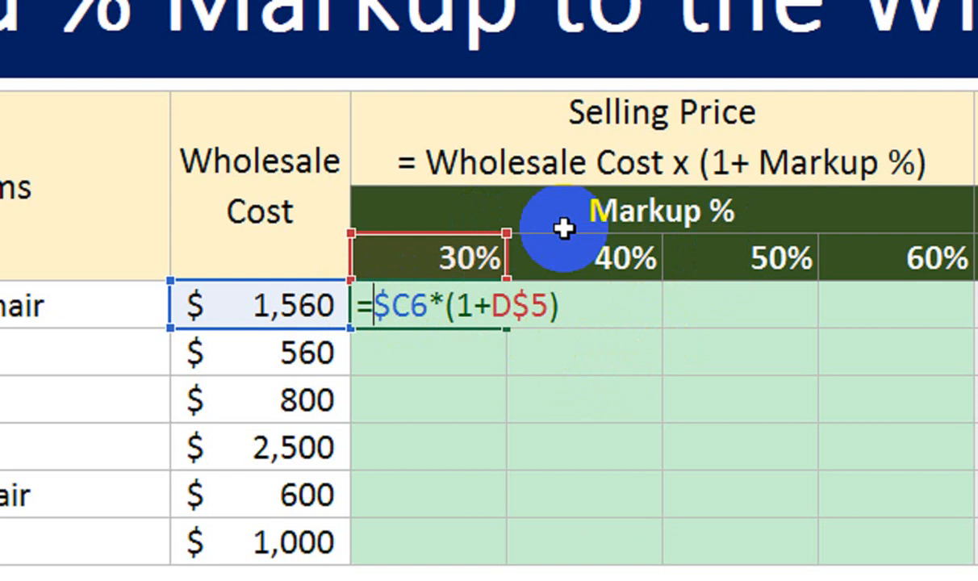
{"action": "left_click", "coordinate": [507, 307]}
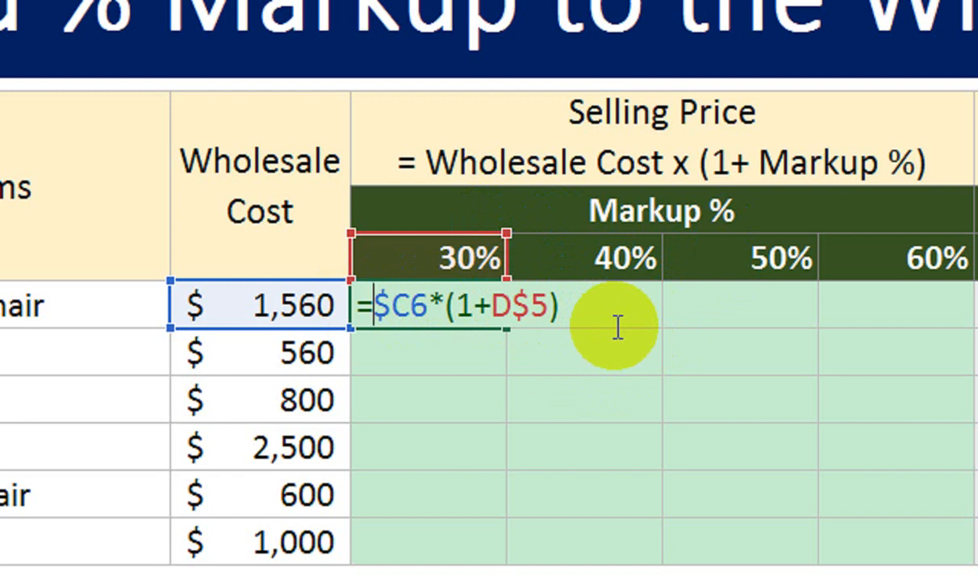
{"action": "key", "text": "ctrl+Return"}
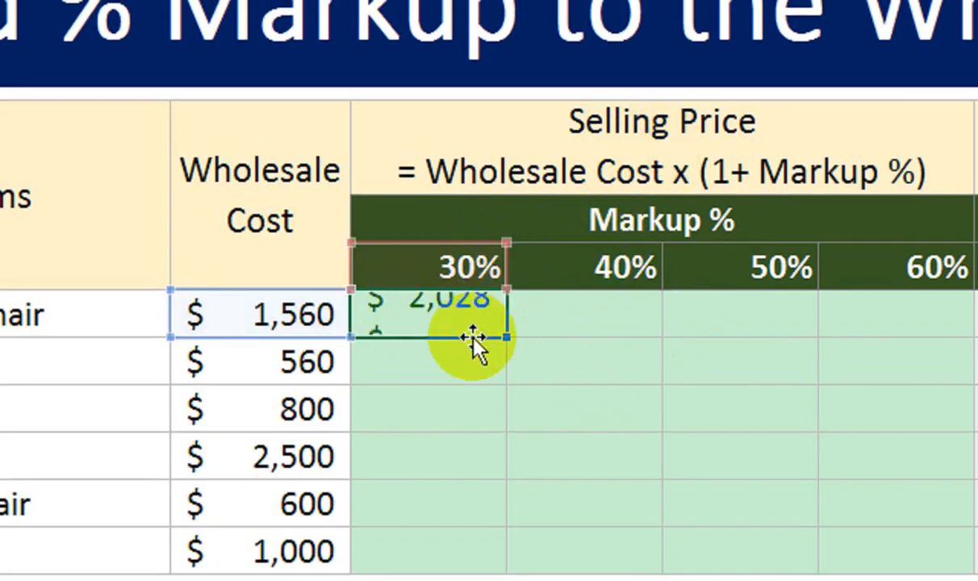
{"action": "left_click", "coordinate": [485, 324]}
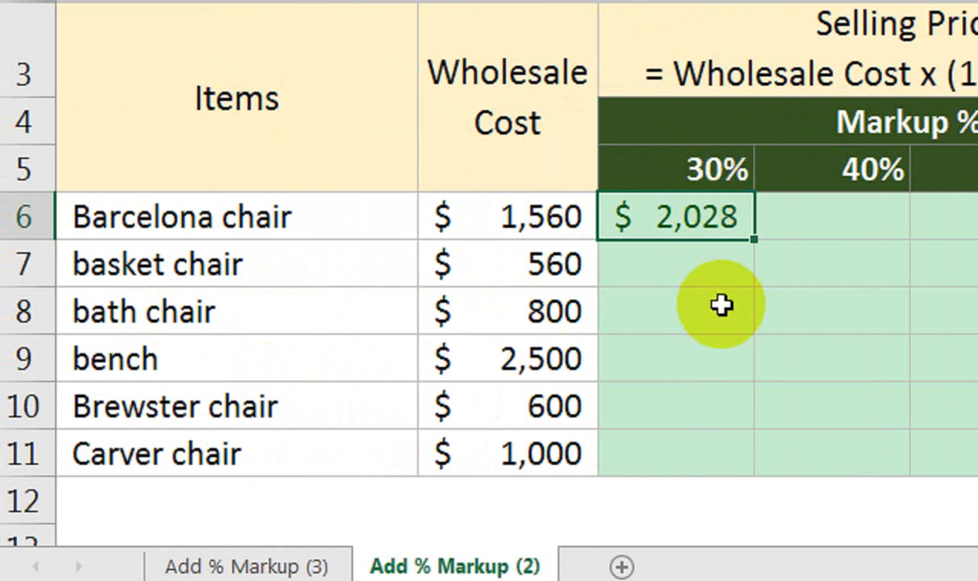
Copy the D6 selling price formula down to row 11 and across to the 60% markup column, filling D6:G11.
{"action": "left_click_drag", "start_coordinate": [754, 240], "coordinate": [753, 476]}
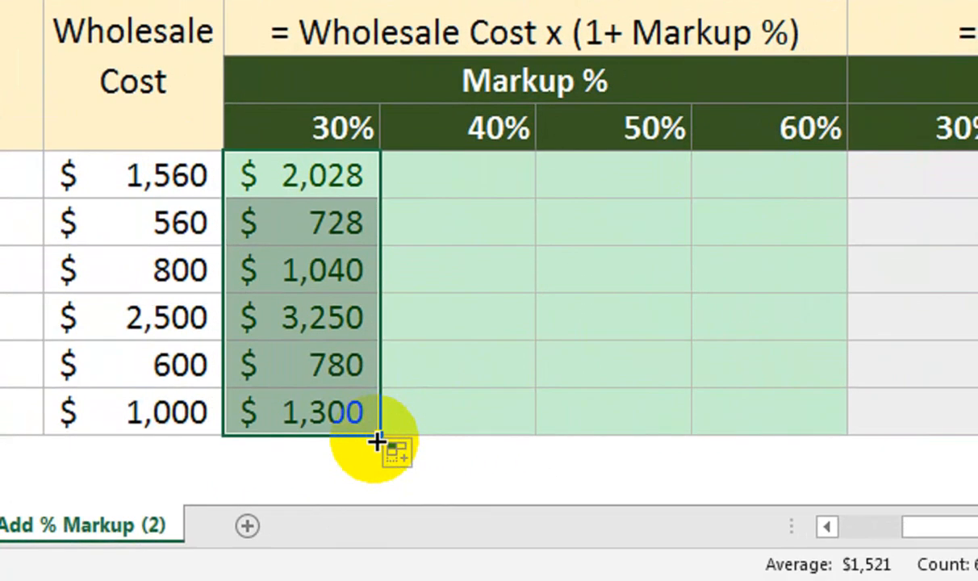
{"action": "left_click_drag", "start_coordinate": [386, 439], "coordinate": [769, 404]}
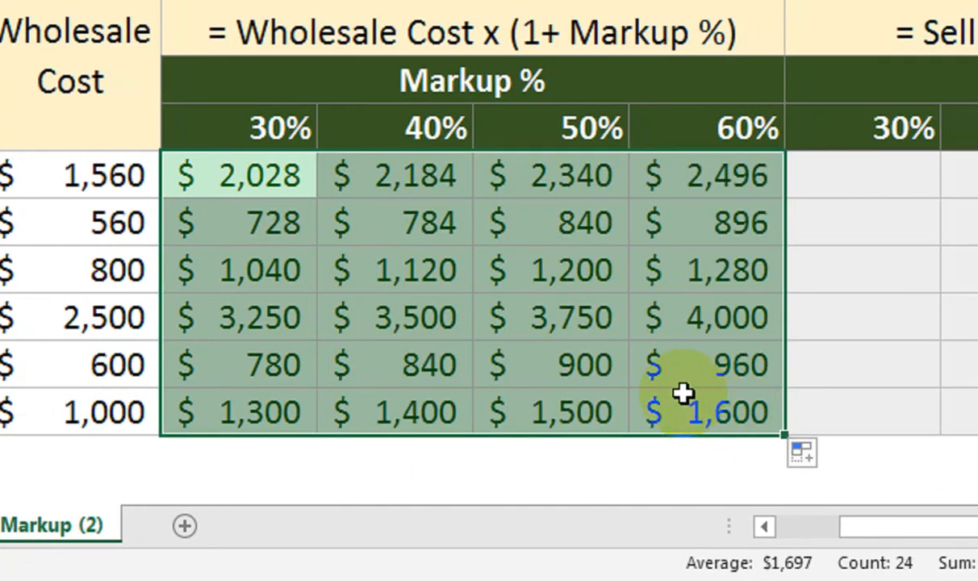
{"action": "left_click", "coordinate": [404, 125]}
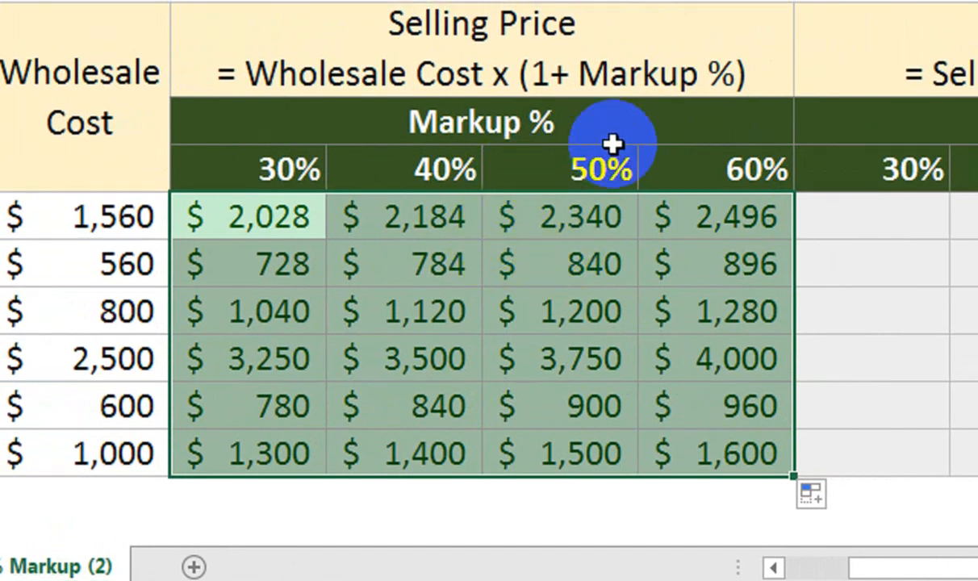
Enter the Barcelona chair's 30% profit margin formula =D6-$C6 in H6, locking the wholesale cost column.
{"action": "left_click", "coordinate": [810, 208]}
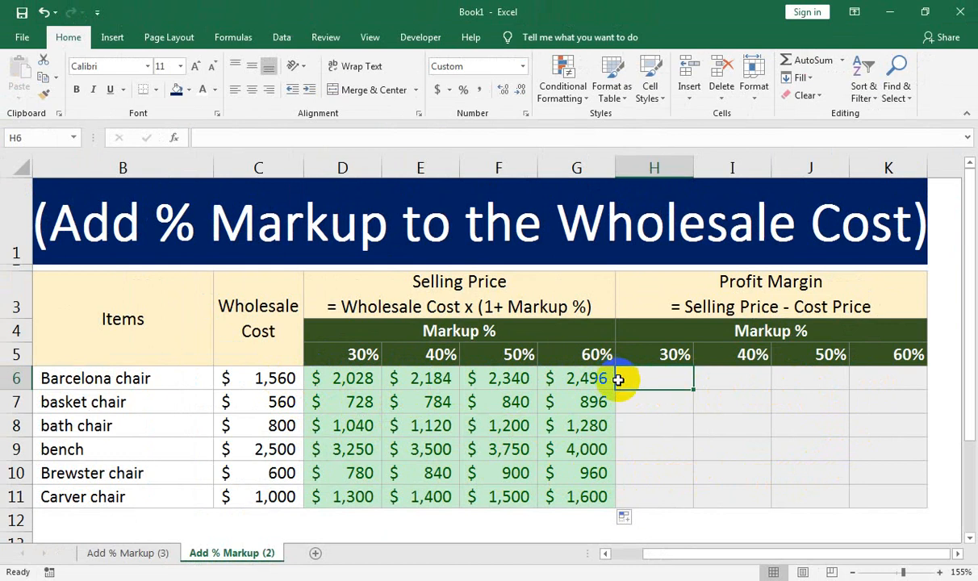
{"action": "type", "text": "="}
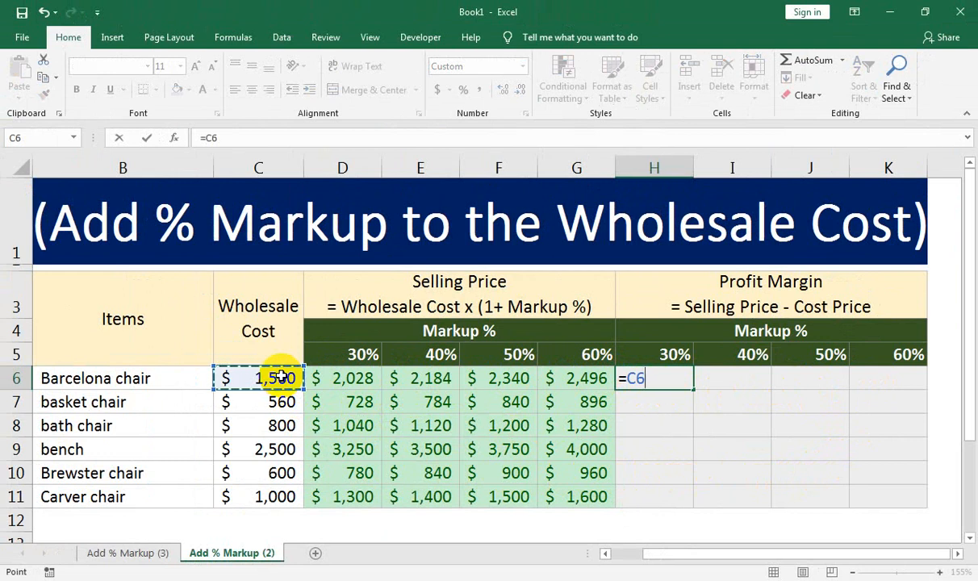
{"action": "left_click", "coordinate": [670, 385]}
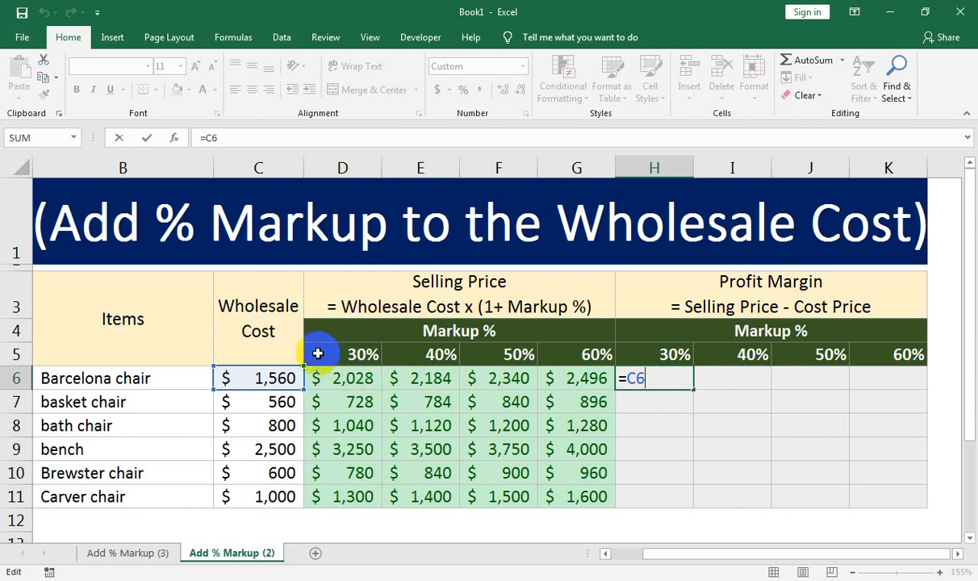
{"action": "key", "text": "BackSpace"}
{"action": "key", "text": "BackSpace"}
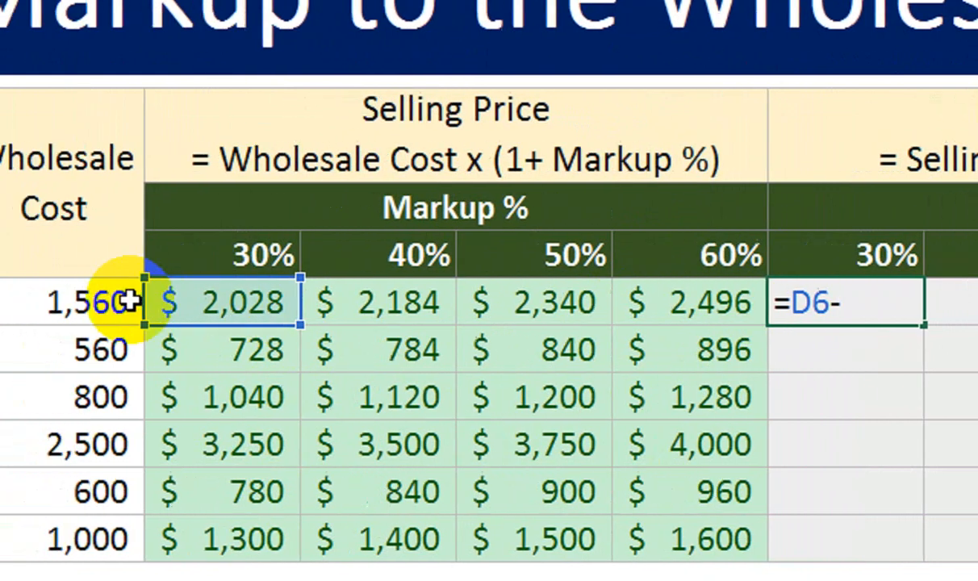
{"action": "left_click", "coordinate": [23, 301]}
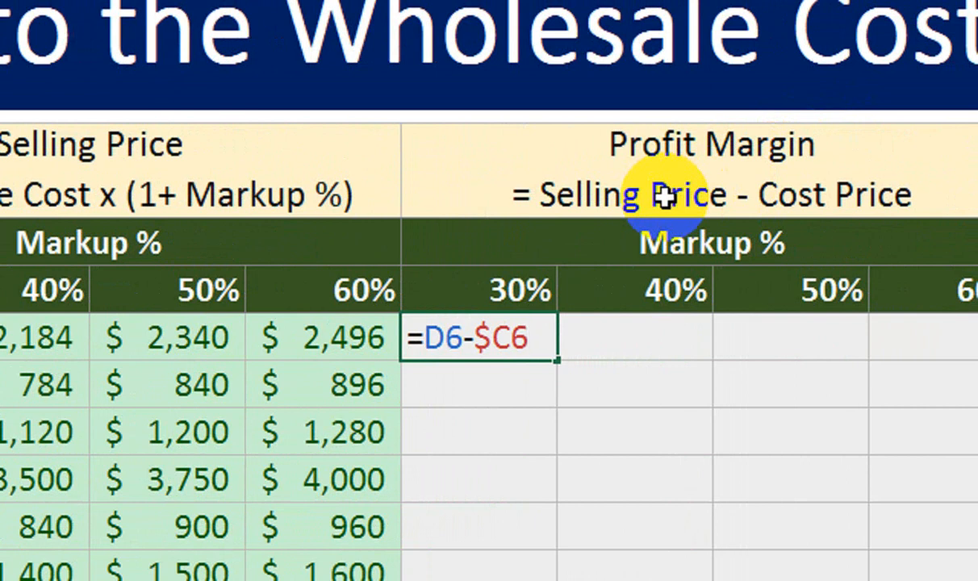
{"action": "left_click", "coordinate": [524, 356]}
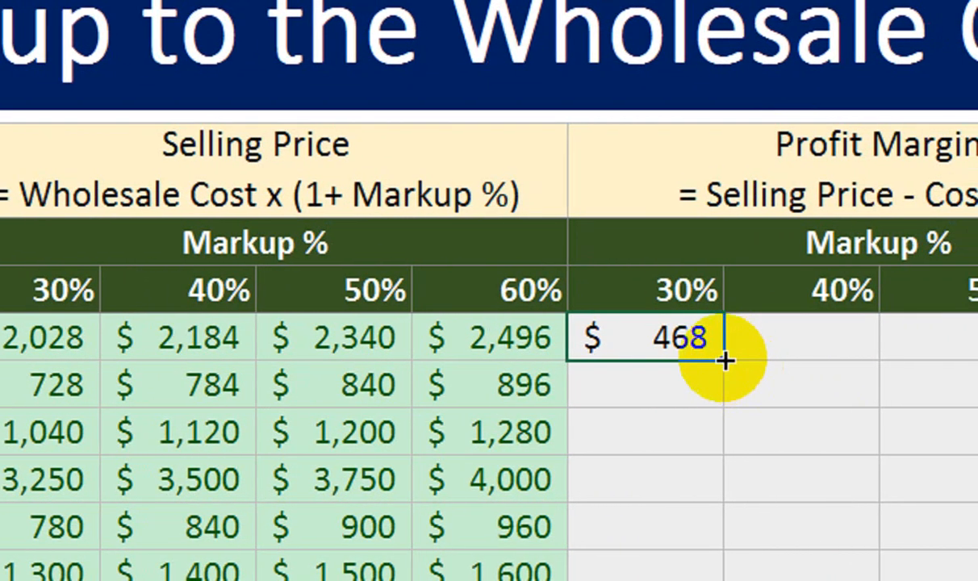
Copy the H6 profit margin formula down to row 11 and across to the 60% markup column, filling H6:K11.
{"action": "left_click_drag", "start_coordinate": [724, 359], "coordinate": [710, 448]}
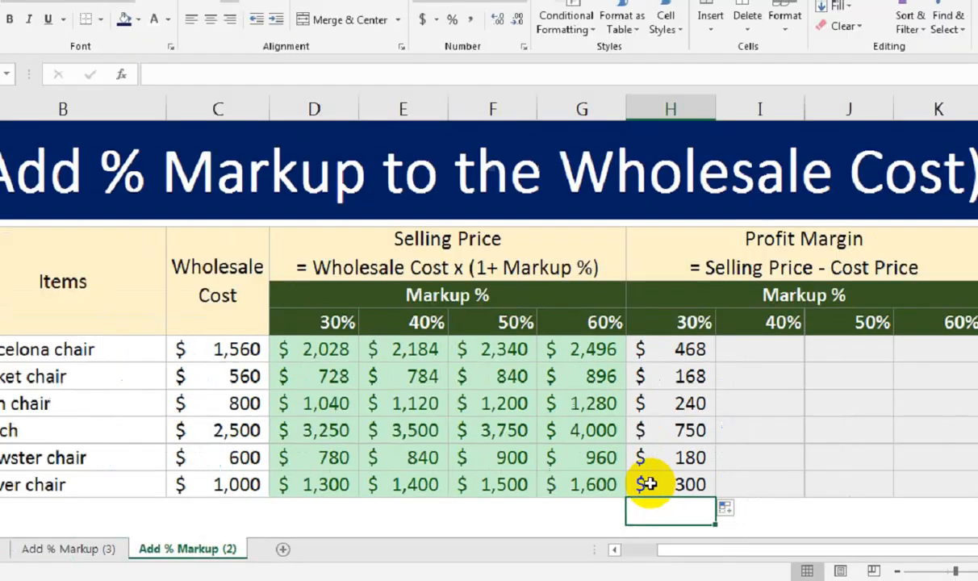
{"action": "left_click", "coordinate": [902, 176]}
{"action": "left_click", "coordinate": [654, 476]}
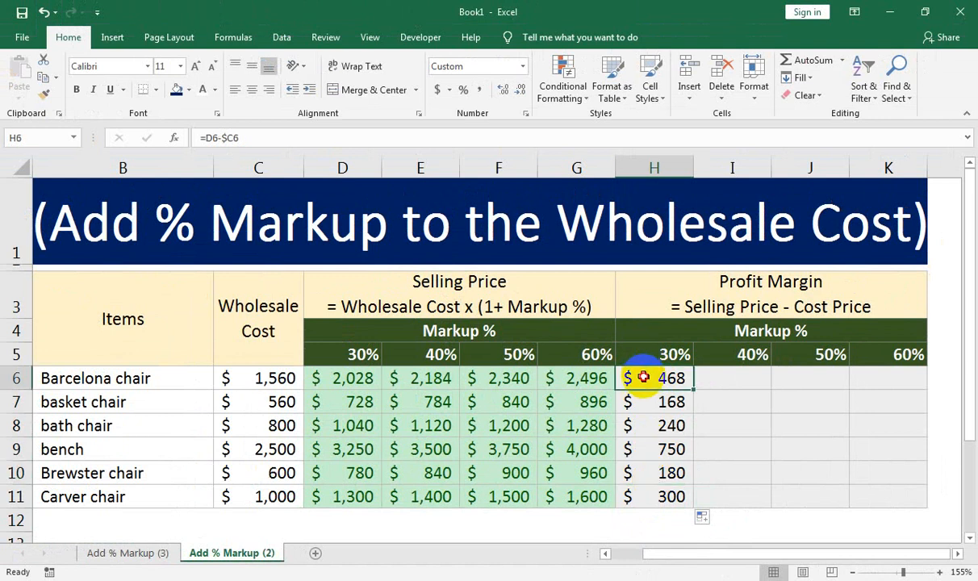
{"action": "left_click_drag", "start_coordinate": [643, 377], "coordinate": [637, 492]}
{"action": "left_click", "coordinate": [656, 495]}
{"action": "left_click_drag", "start_coordinate": [646, 377], "coordinate": [869, 498]}
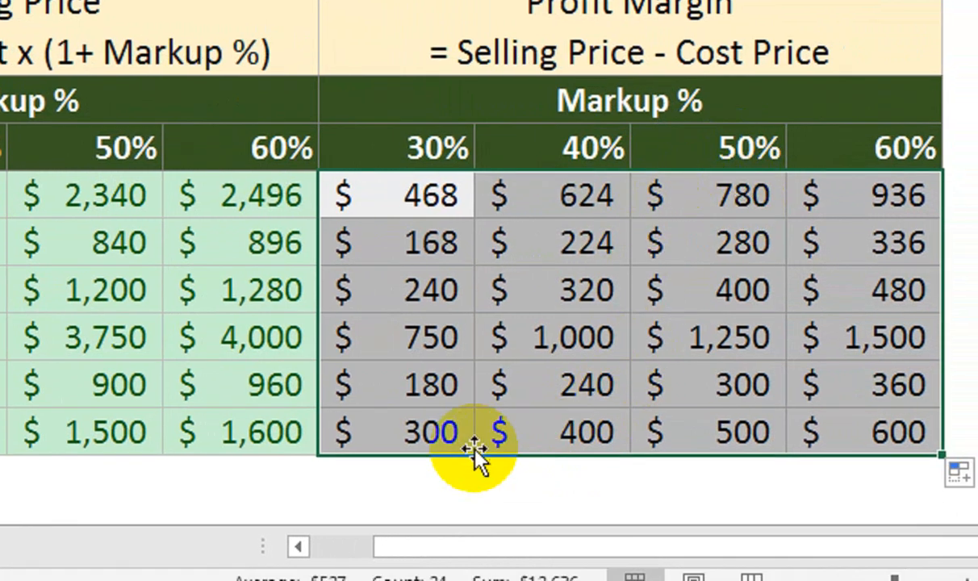
Add AutoSum totals for the four profit margin columns in H12:K12, starting with =SUM(H5:H11).
{"action": "left_click", "coordinate": [446, 482]}
{"action": "left_click_drag", "start_coordinate": [414, 452], "coordinate": [849, 453]}
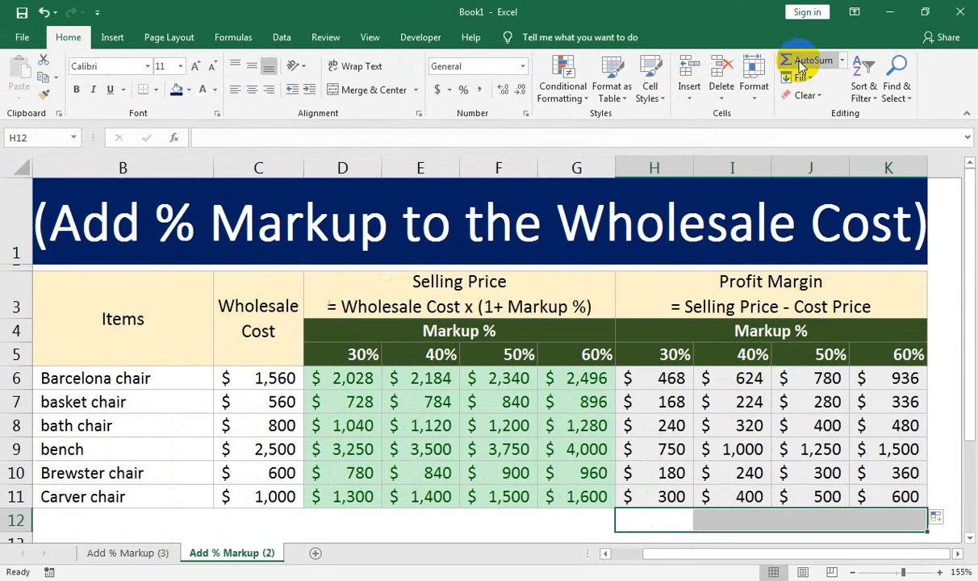
{"action": "left_click", "coordinate": [626, 122]}
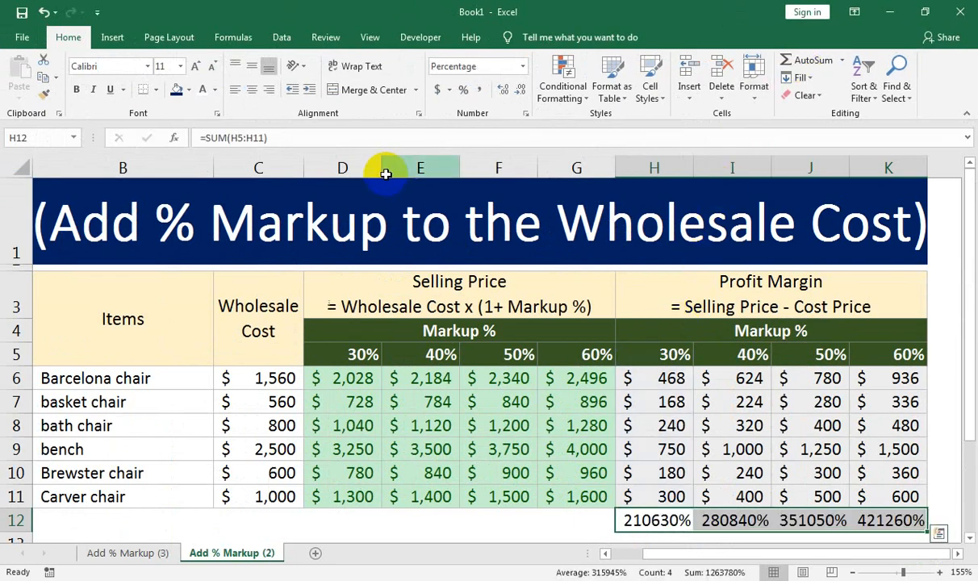
Set the number format of the profit margin totals in H12:K12 to General.
{"action": "left_click", "coordinate": [519, 73]}
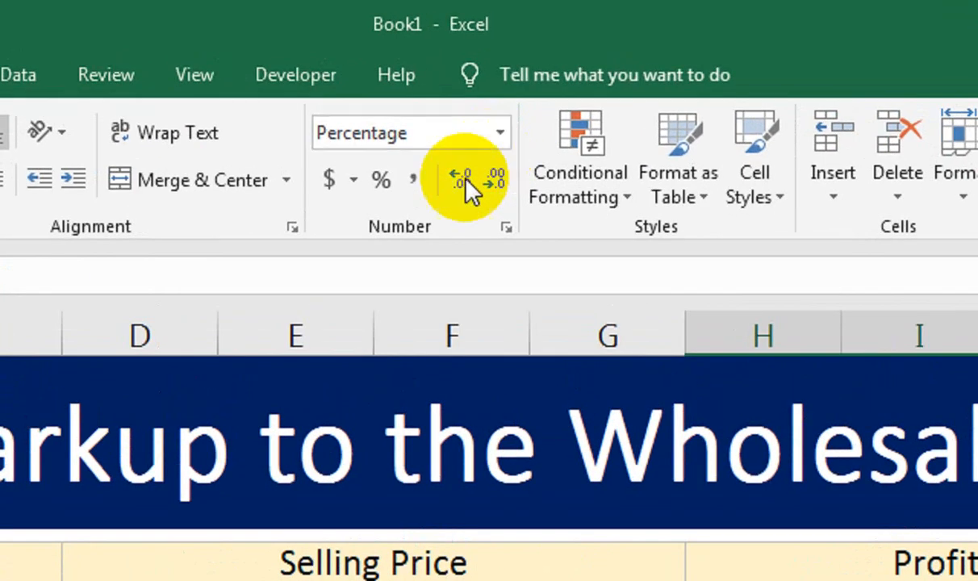
{"action": "left_click", "coordinate": [500, 136]}
{"action": "left_click", "coordinate": [516, 134]}
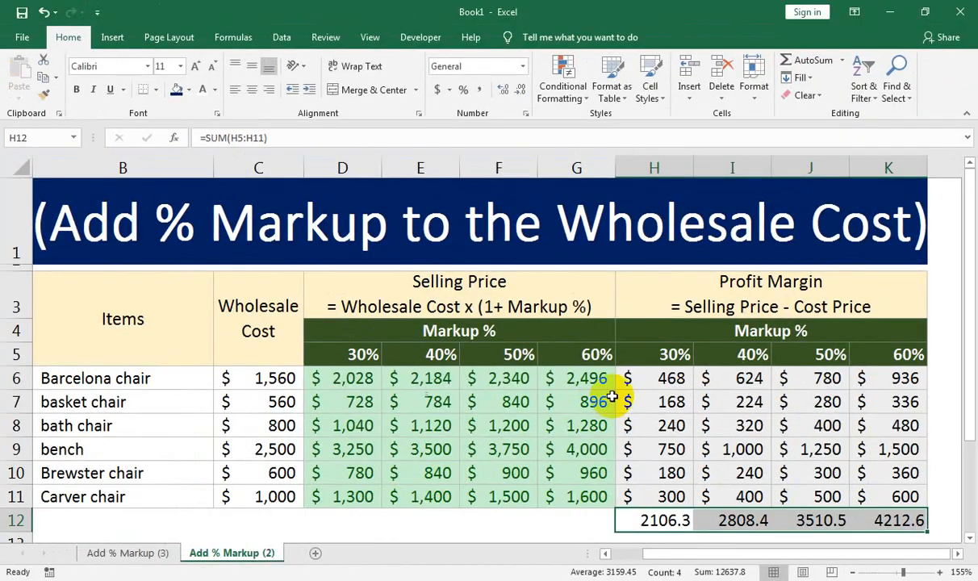
{"action": "left_click", "coordinate": [589, 426]}
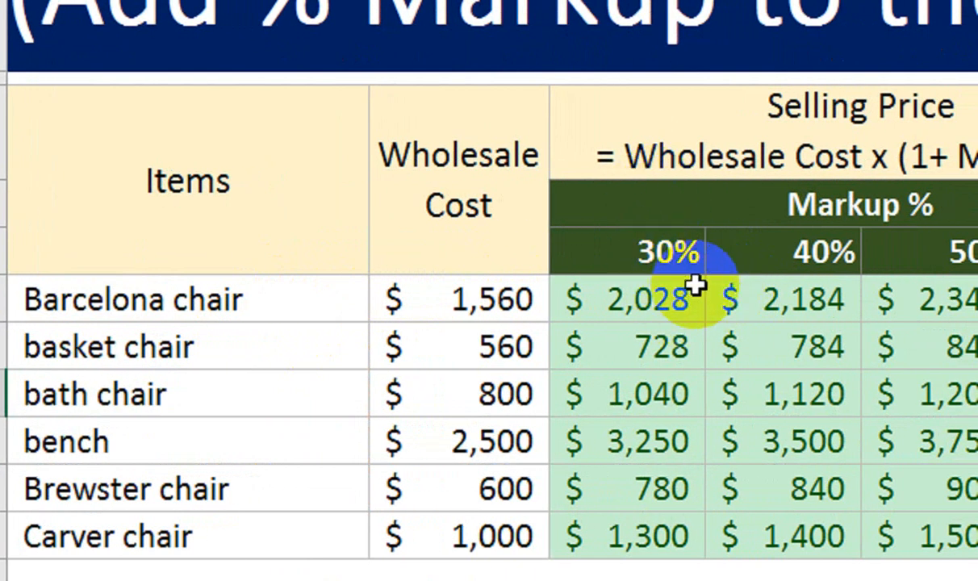
Set the Barcelona chair's wholesale cost in C6 to 5000.
{"action": "left_click", "coordinate": [682, 304]}
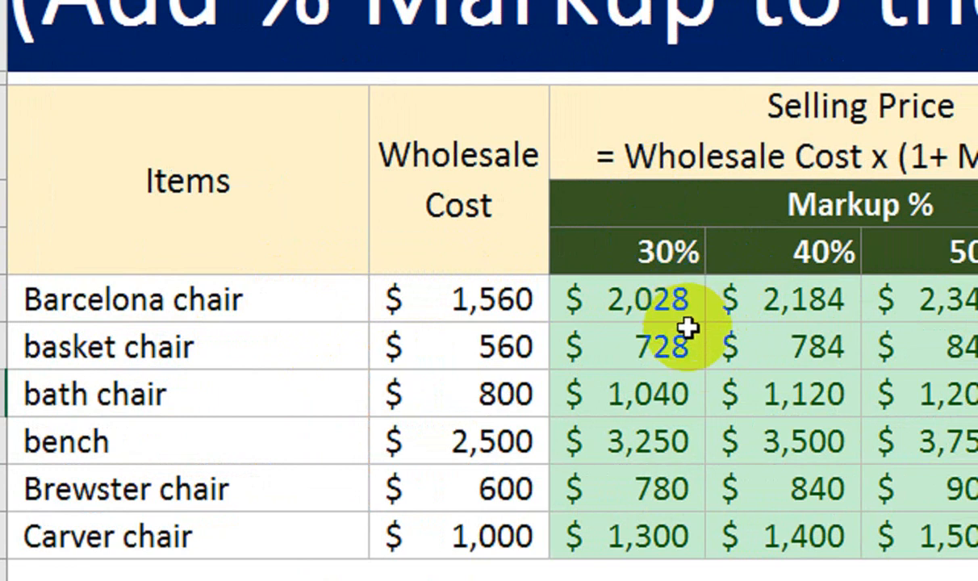
{"action": "left_click", "coordinate": [851, 383]}
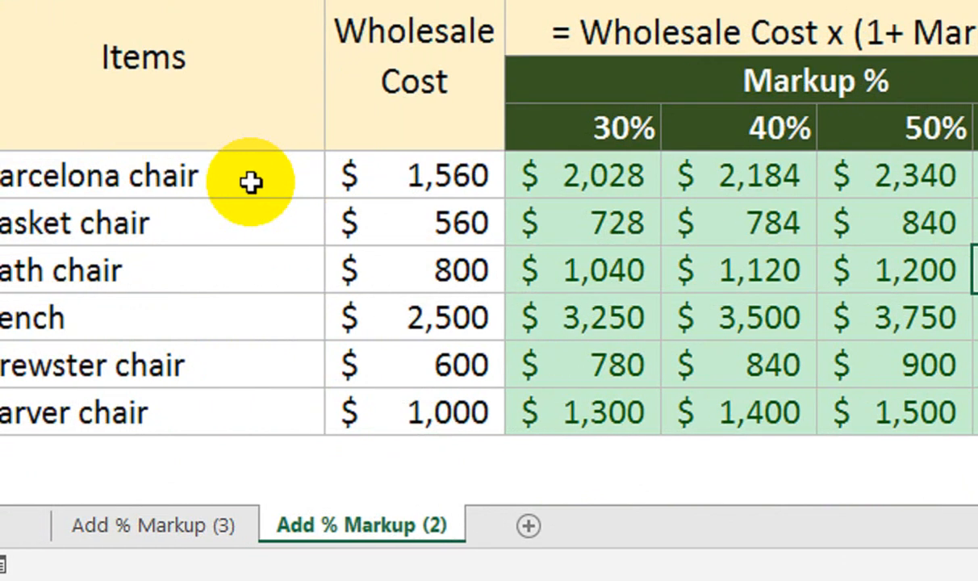
{"action": "left_click", "coordinate": [465, 177]}
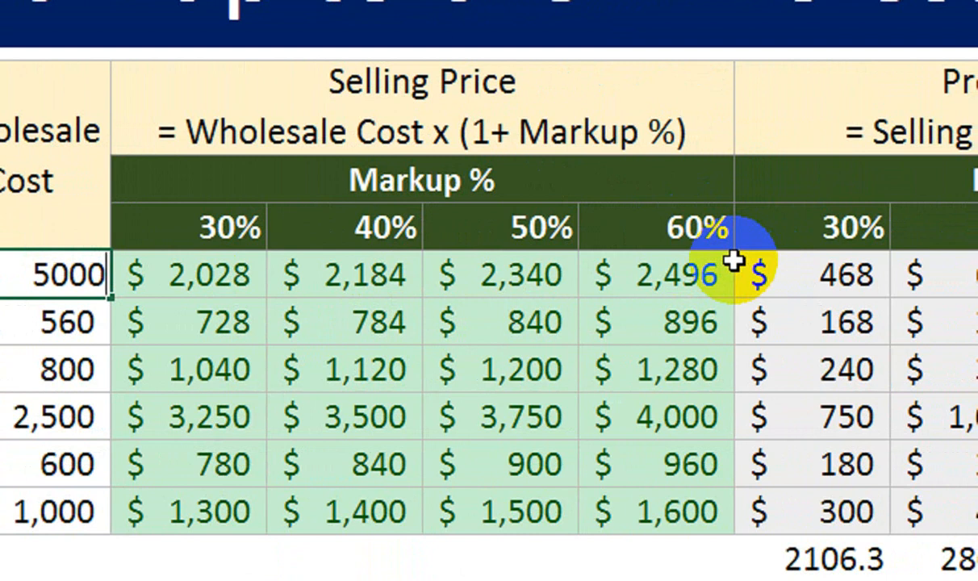
{"action": "key", "text": "Return"}
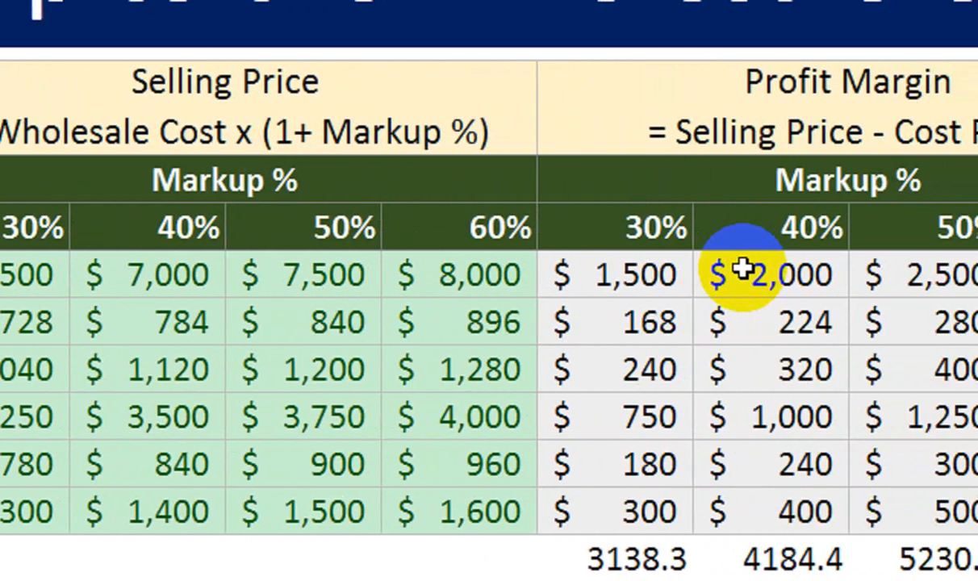
{"action": "left_click", "coordinate": [721, 279]}
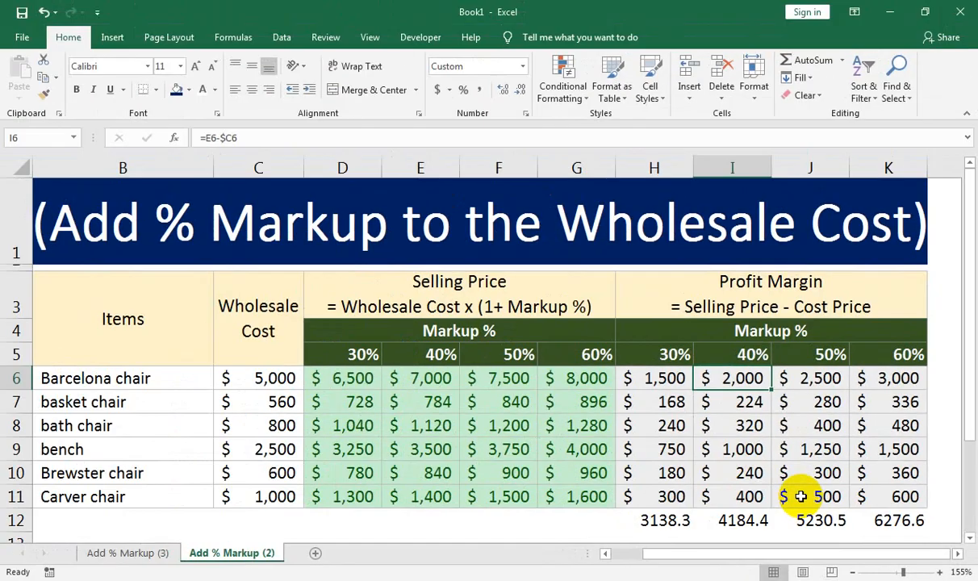
Set the first markup rate to 25% in both the selling price heading D5 and the profit margin heading H5.
{"action": "left_click", "coordinate": [350, 356]}
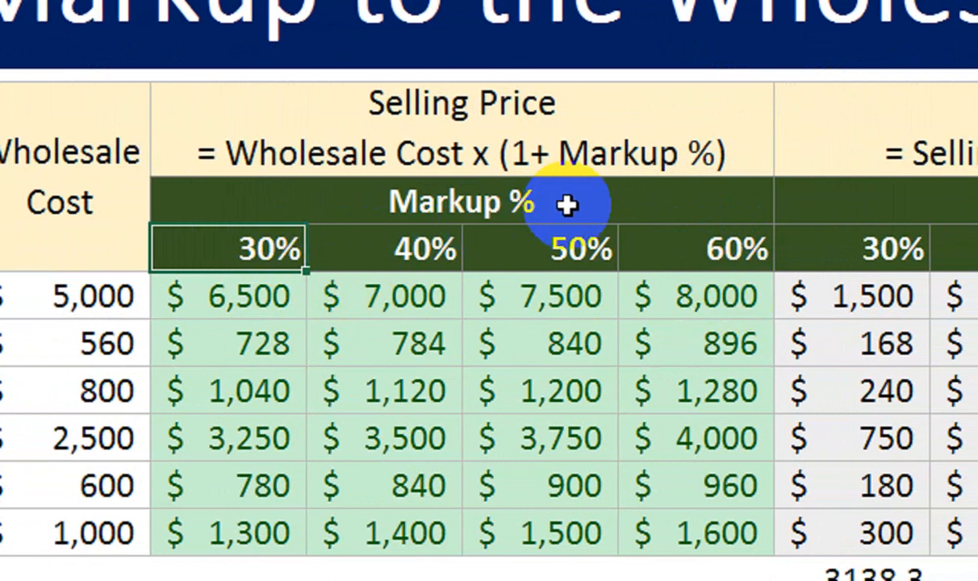
{"action": "key", "text": "F2"}
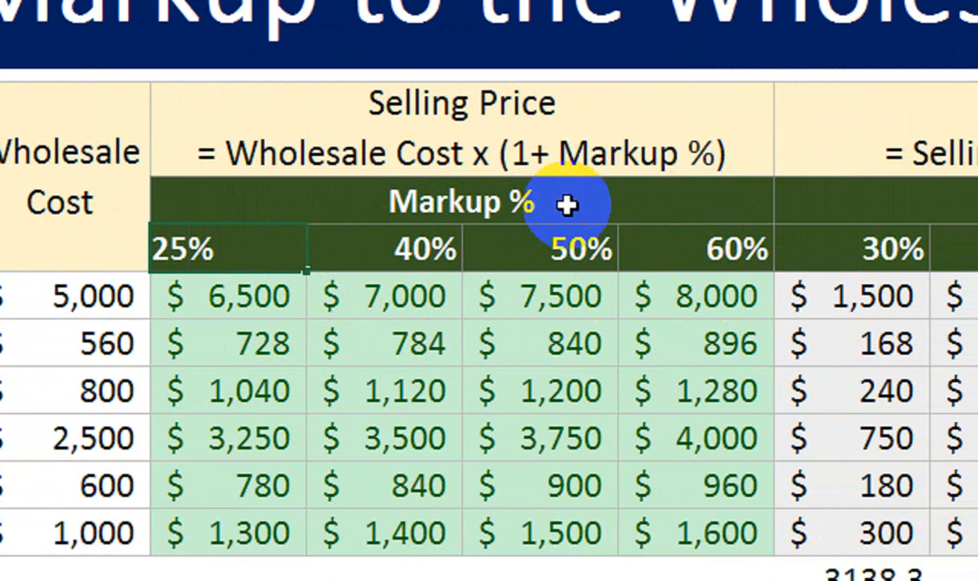
{"action": "key", "text": "Return"}
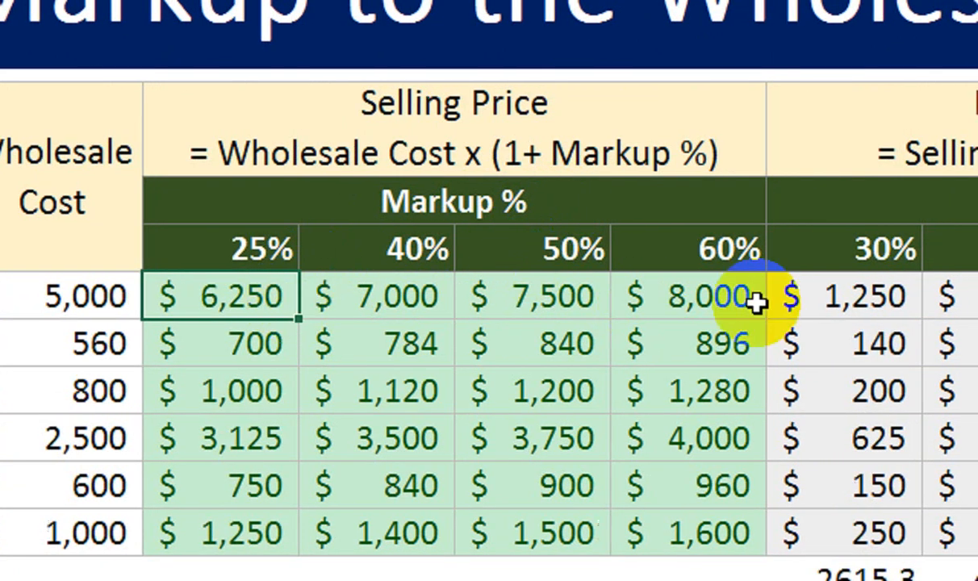
{"action": "left_click", "coordinate": [840, 250]}
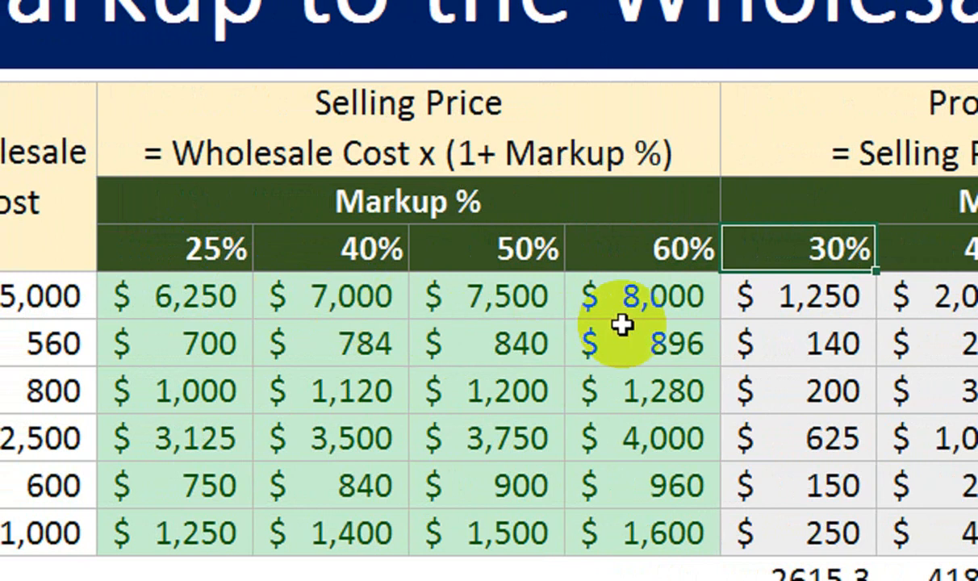
{"action": "double_click", "coordinate": [649, 260]}
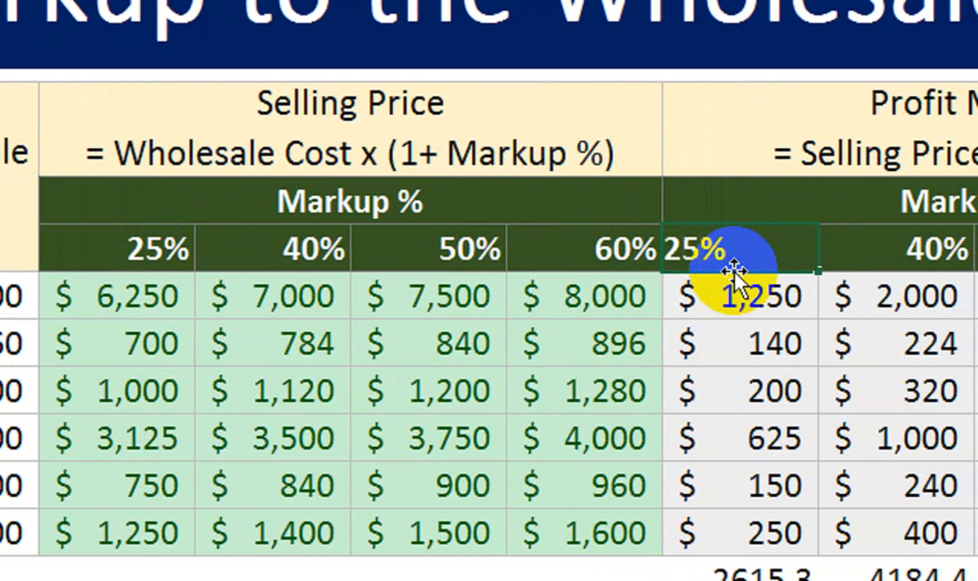
{"action": "key", "text": "Return"}
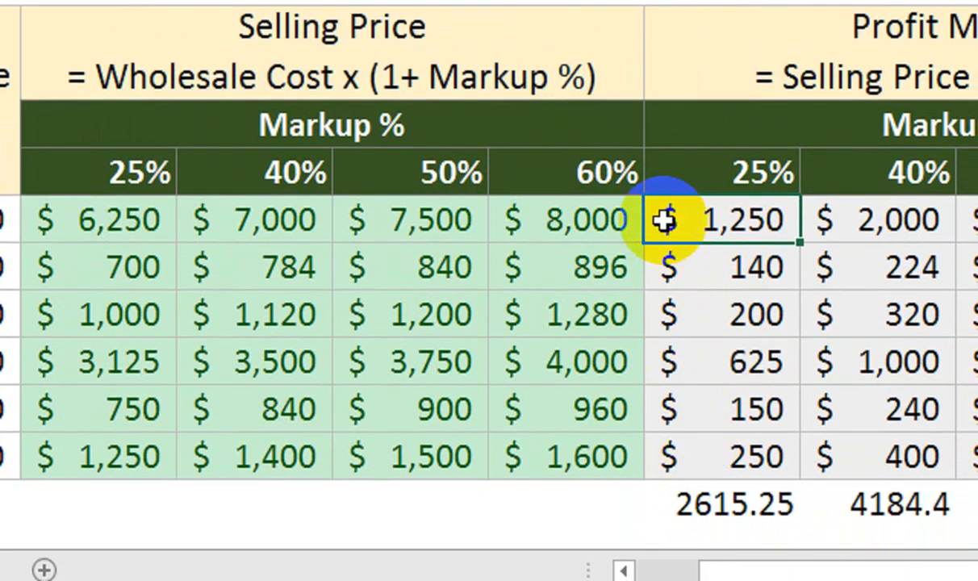
{"action": "left_click", "coordinate": [723, 175]}
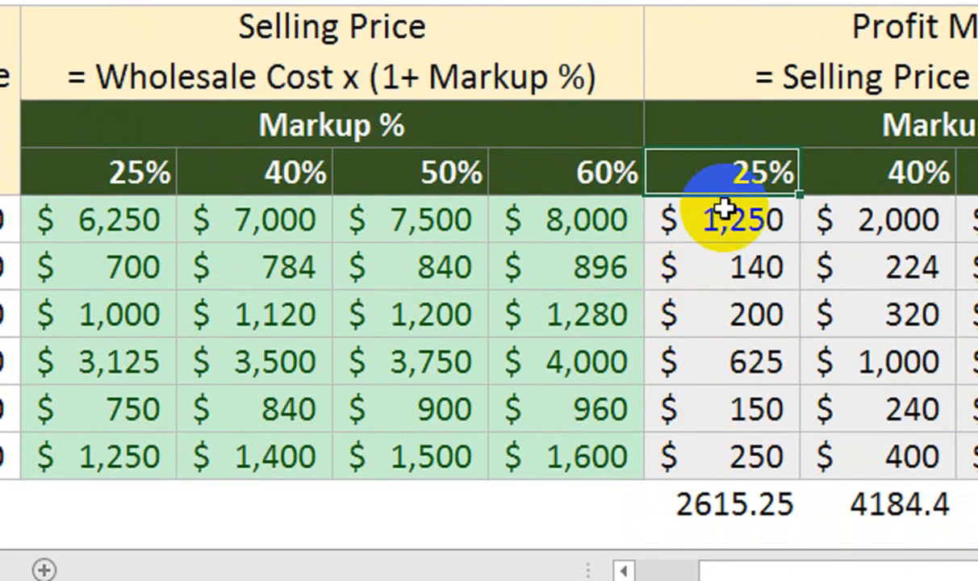
{"action": "left_click", "coordinate": [724, 211]}
{"action": "left_click", "coordinate": [734, 171]}
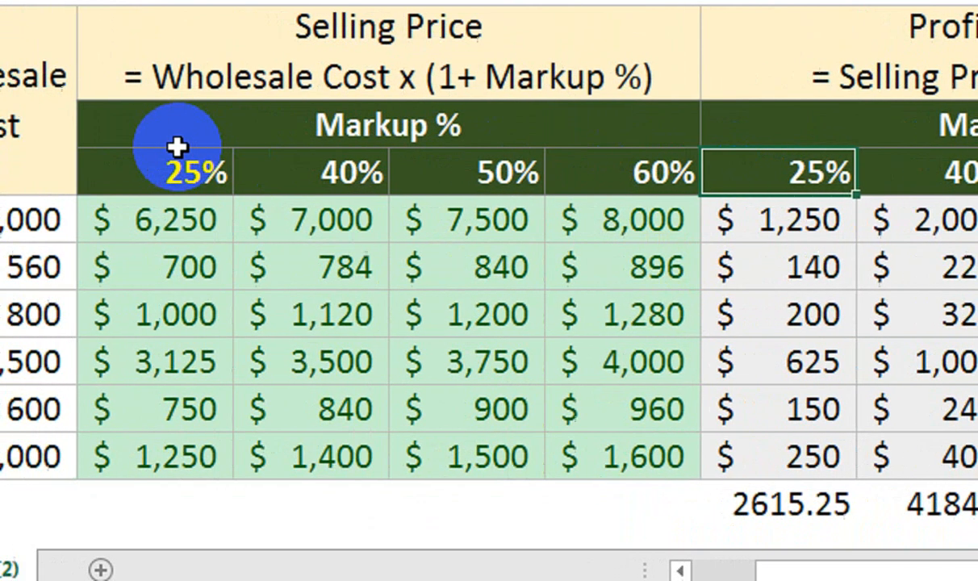
Set the first markup rate to 35% in the selling price heading D5 and the profit margin heading H5.
{"action": "left_click", "coordinate": [114, 159]}
{"action": "type", "text": "35"}
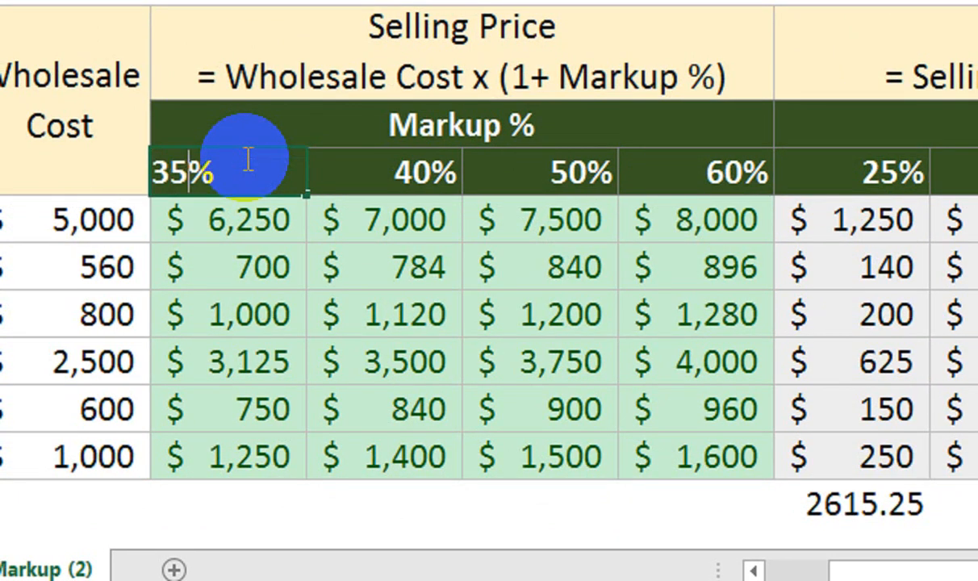
{"action": "key", "text": "Return"}
{"action": "left_click", "coordinate": [873, 203]}
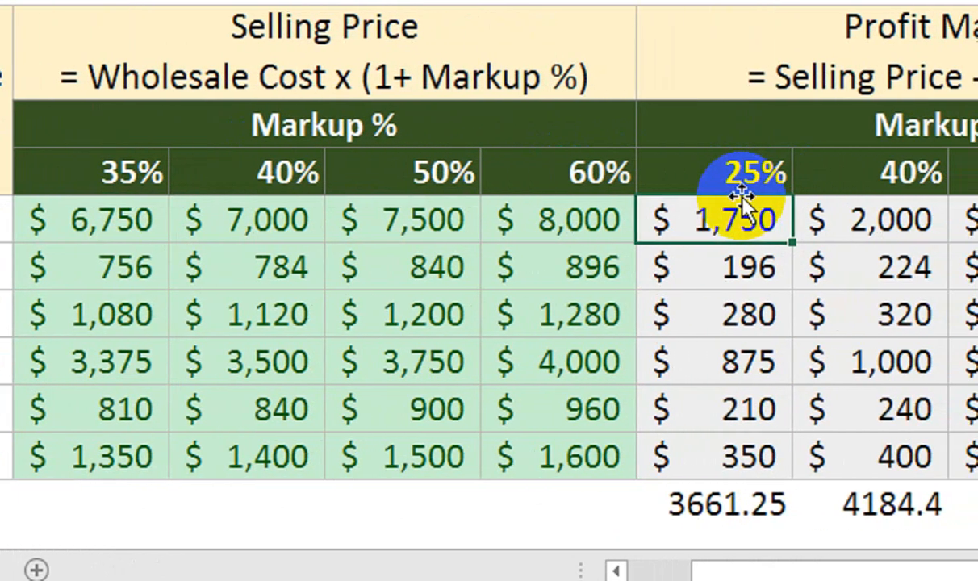
{"action": "left_click", "coordinate": [876, 174]}
{"action": "type", "text": "35"}
{"action": "key", "text": "Return"}
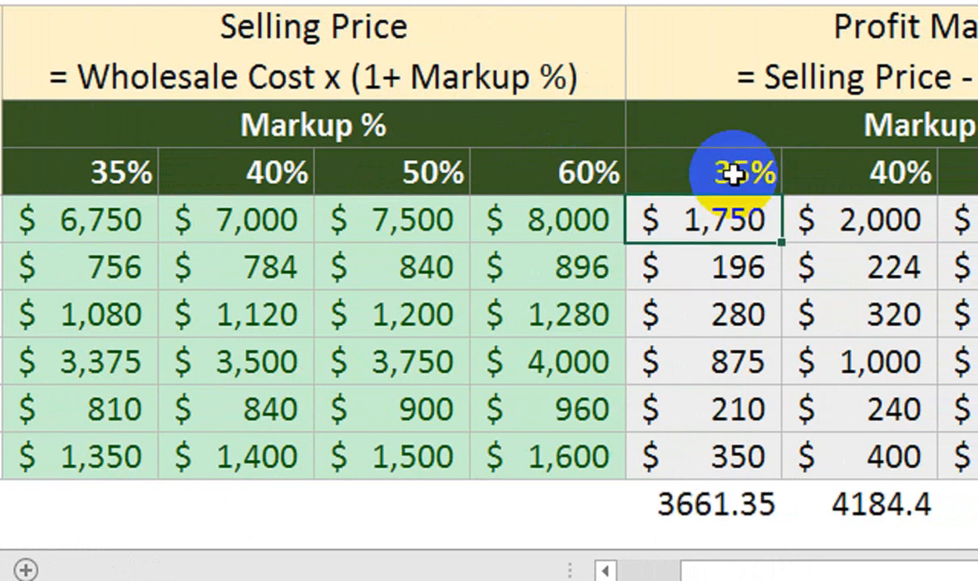
Set the first markup rate back to 30% in the profit margin heading H5 and the selling price heading D5.
{"action": "left_click", "coordinate": [681, 181]}
{"action": "type", "text": "30"}
{"action": "key", "text": "Return"}
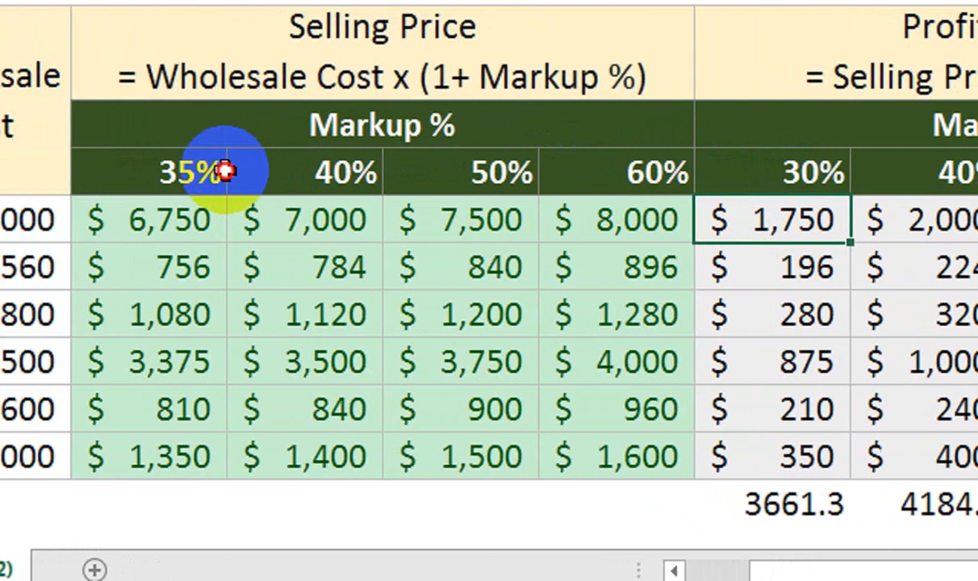
{"action": "left_click", "coordinate": [152, 172]}
{"action": "type", "text": "30"}
{"action": "key", "text": "Return"}
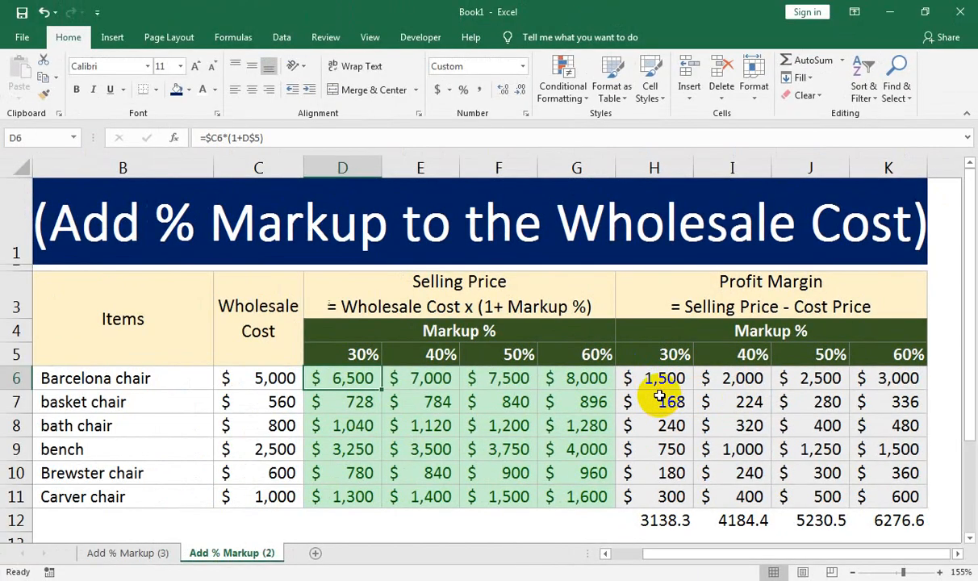
Merge and center D12:G12 beneath the selling prices and enter the label TOTAL PROFIT MARGIN.
{"action": "left_click_drag", "start_coordinate": [600, 521], "coordinate": [349, 520]}
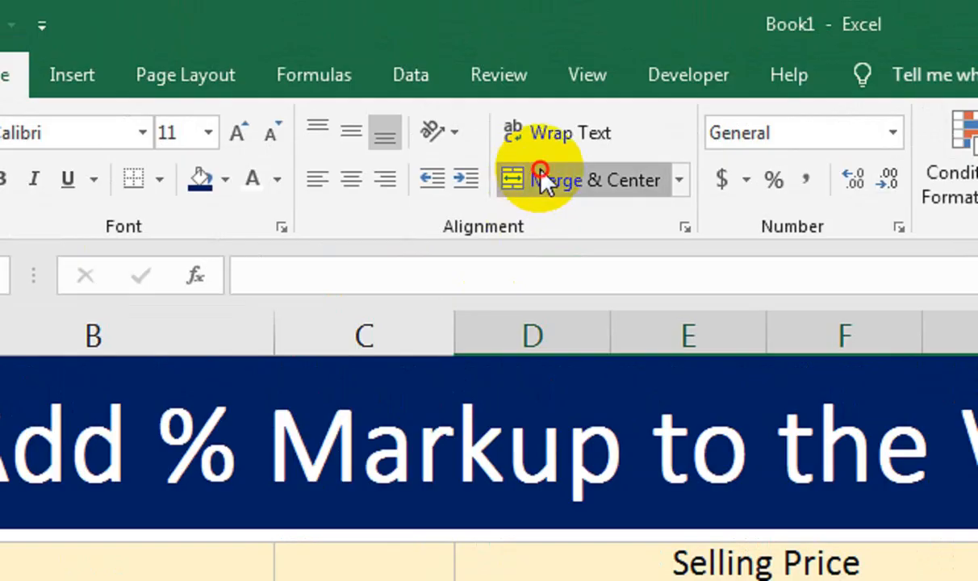
{"action": "left_click", "coordinate": [543, 179]}
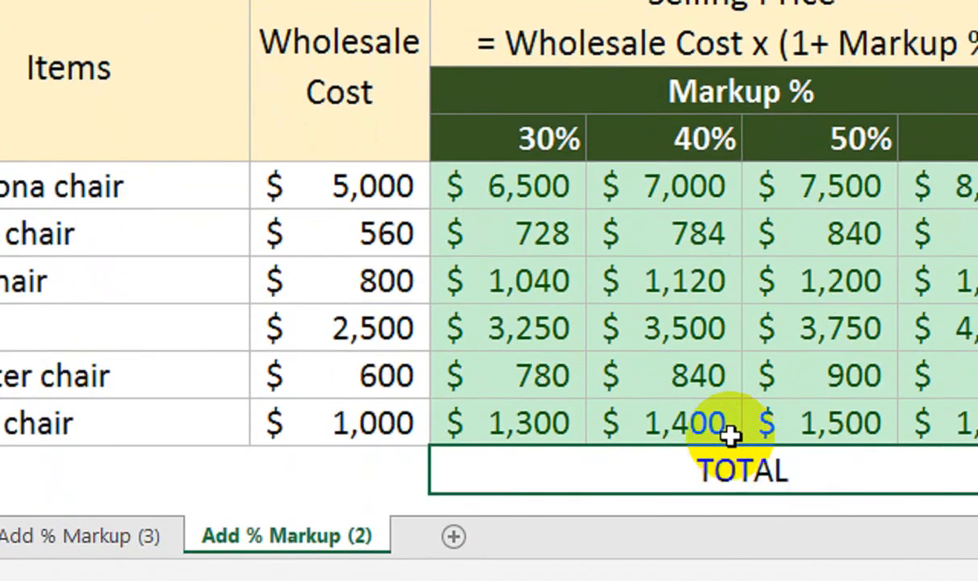
{"action": "type", "text": "TOTAL PRFIT"}
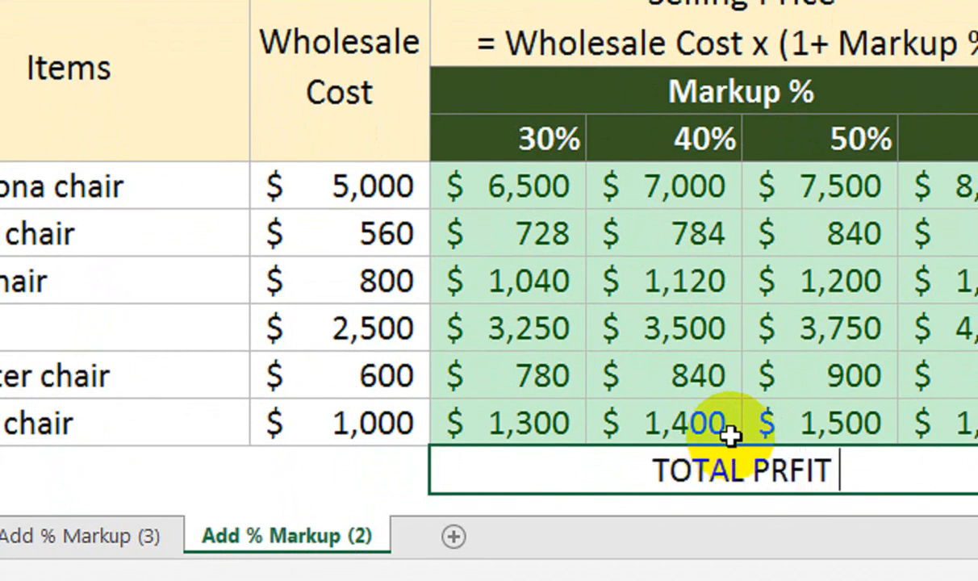
{"action": "key", "text": "BackSpace"}
{"action": "key", "text": "BackSpace"}
{"action": "key", "text": "BackSpace"}
{"action": "type", "text": "OG"}
{"action": "key", "text": "BackSpace"}
{"action": "type", "text": "FIT MARGI"}
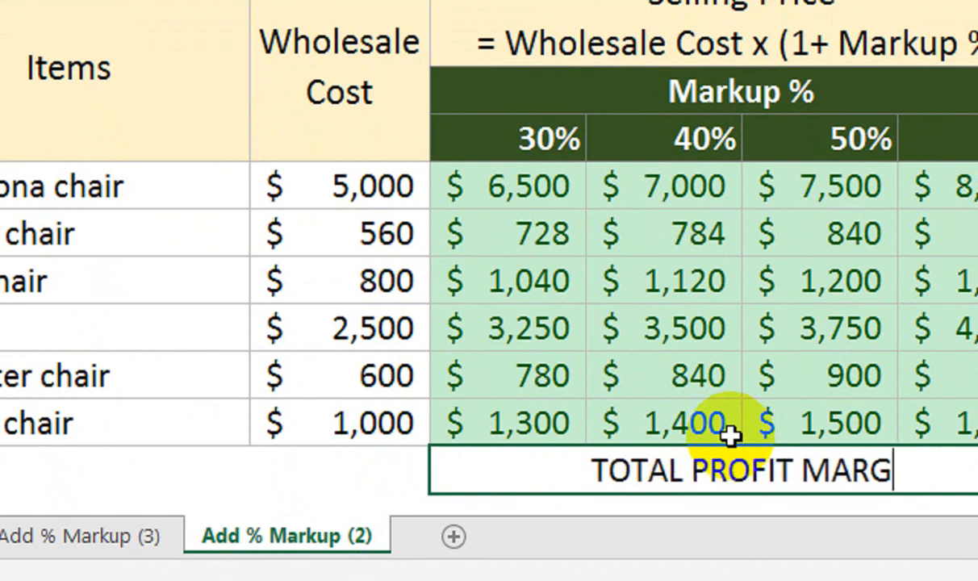
{"action": "type", "text": "N"}
{"action": "left_click", "coordinate": [858, 404]}
{"action": "left_click", "coordinate": [829, 476]}
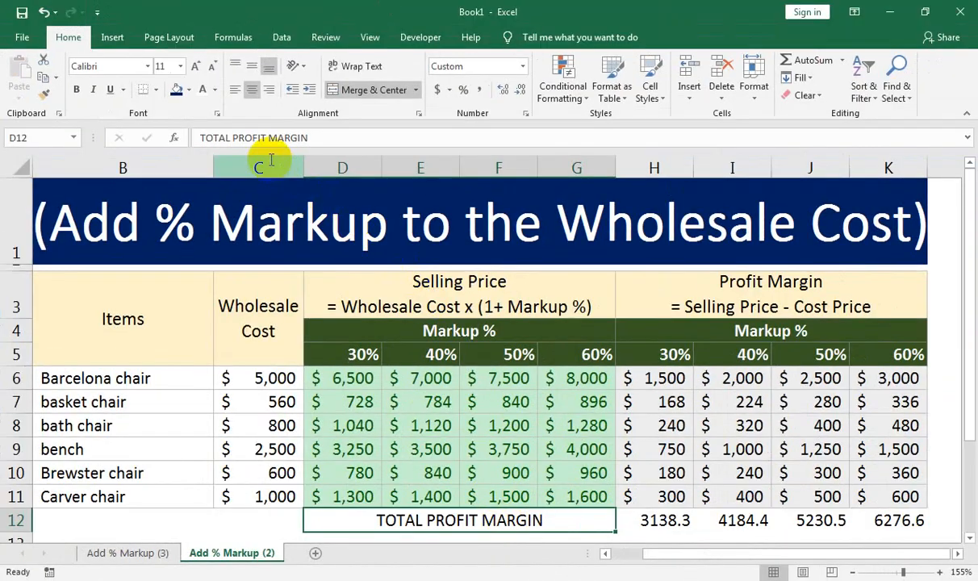
Format the TOTAL PROFIT MARGIN label with a dark blue fill and bold white text.
{"action": "left_click", "coordinate": [176, 90]}
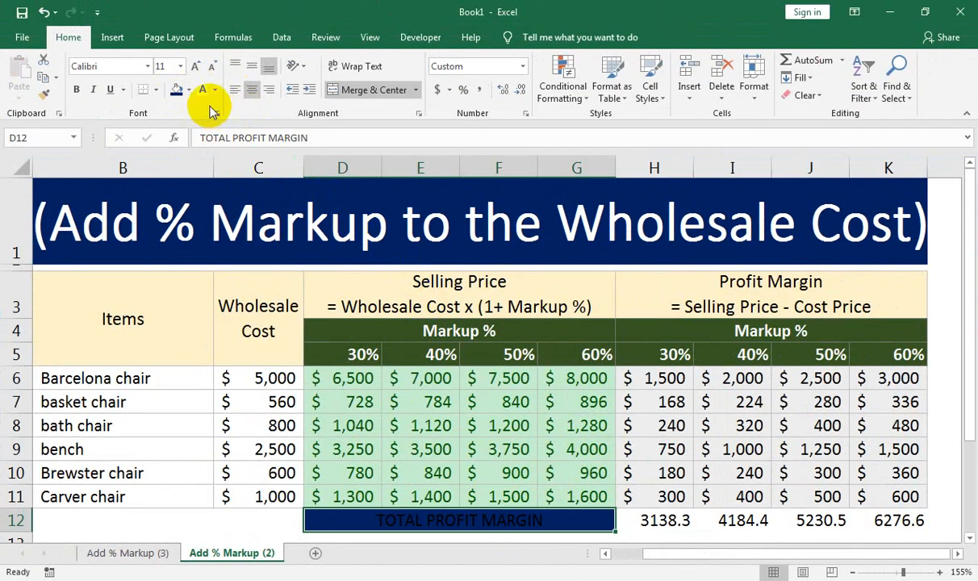
{"action": "left_click", "coordinate": [199, 92]}
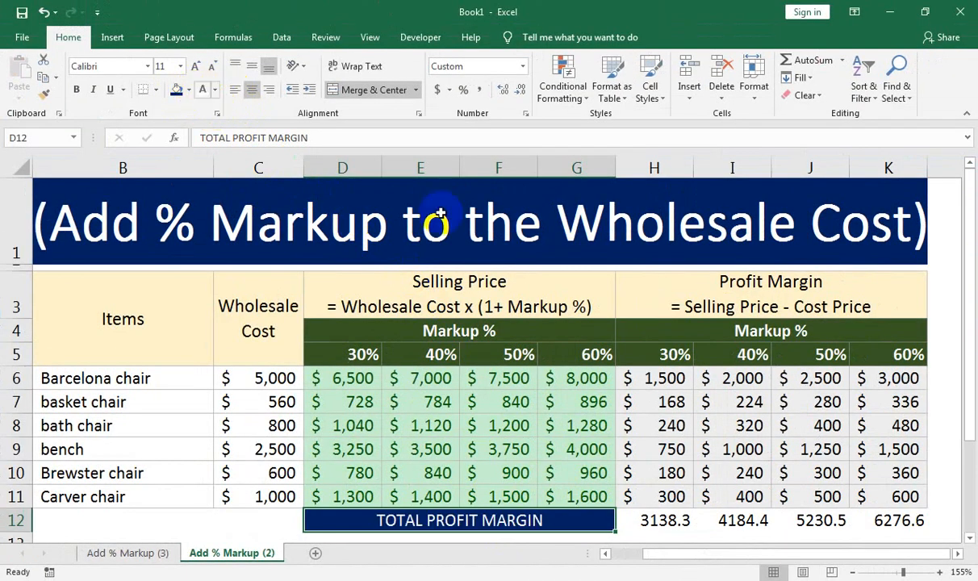
{"action": "left_click", "coordinate": [76, 89]}
{"action": "left_click", "coordinate": [380, 383]}
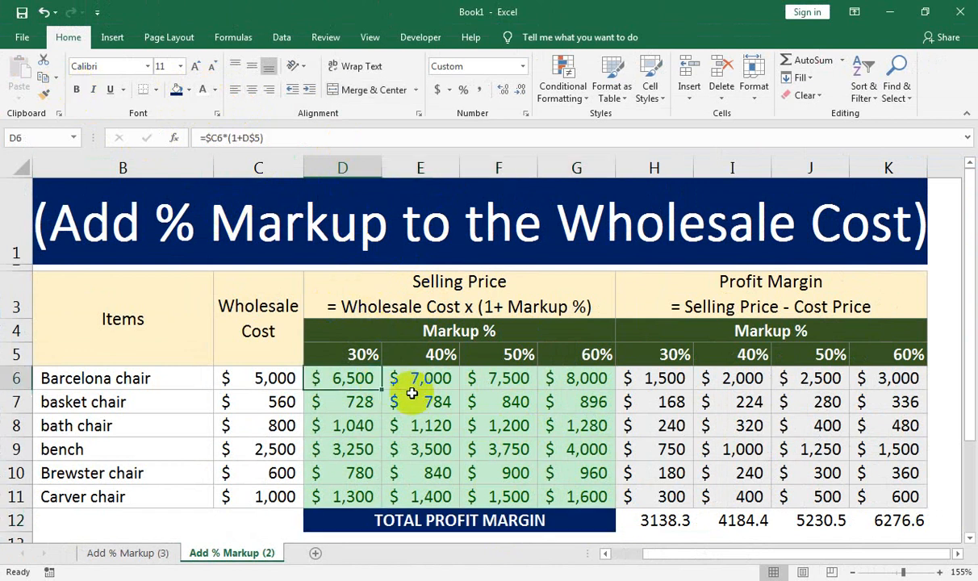